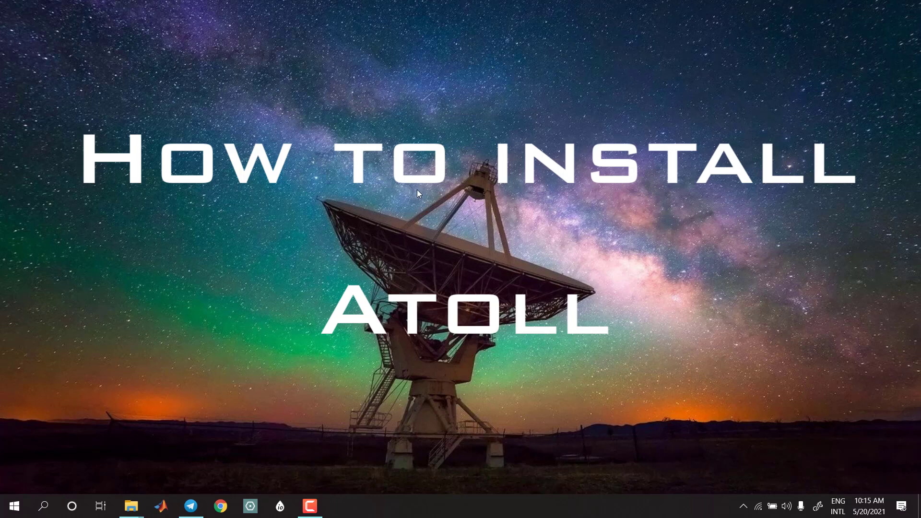
Review the virus protection settings and the firewall page in Windows Security.
left_click(43, 506)
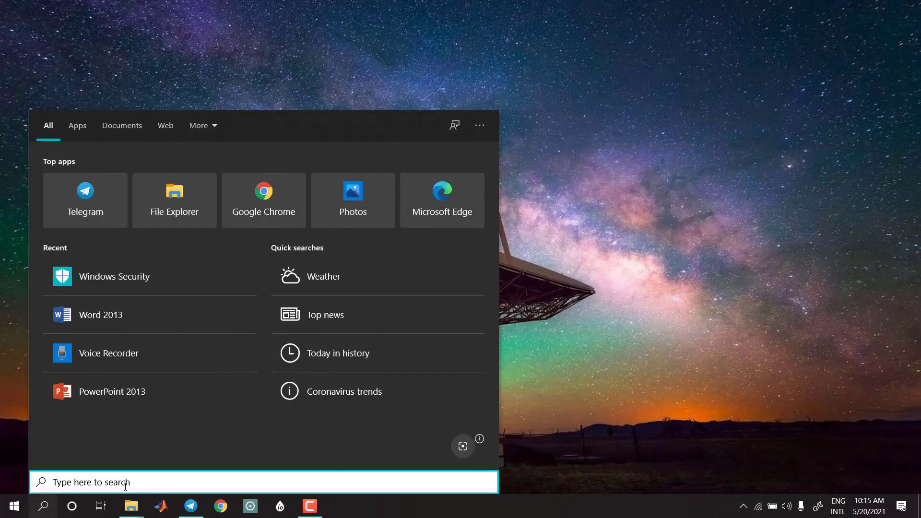
left_click(163, 277)
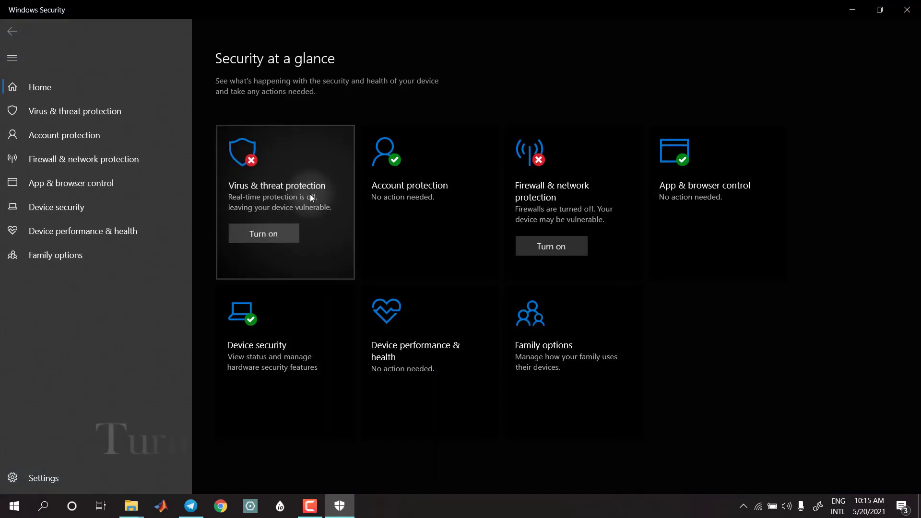
left_click(306, 194)
left_click(242, 392)
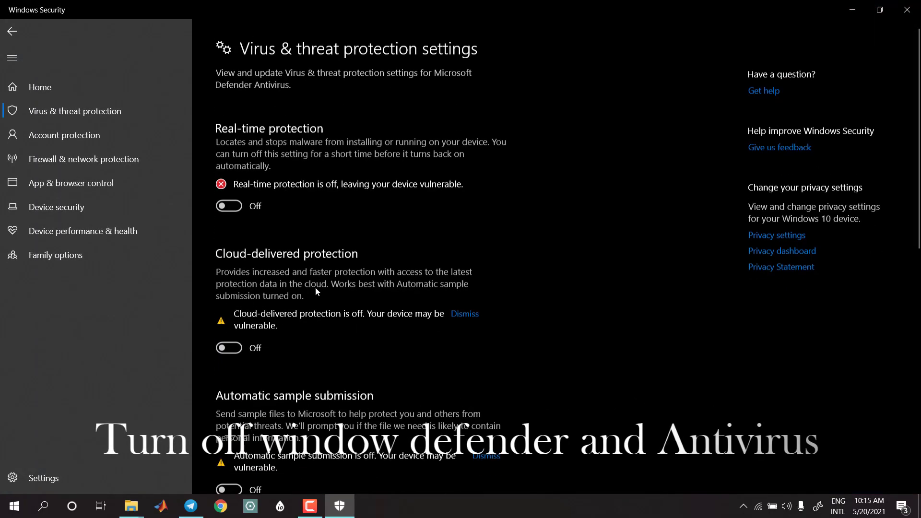
scroll(303, 250, "down", 10)
scroll(289, 231, "up", 7)
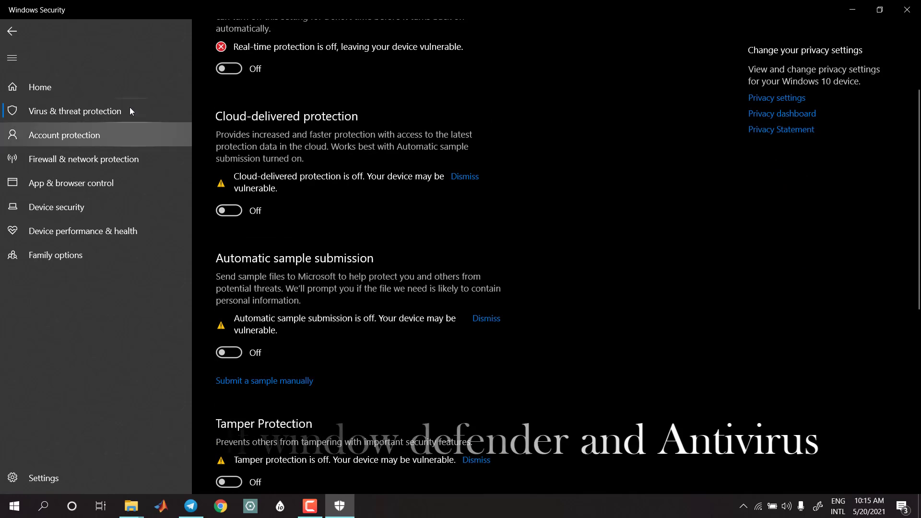
left_click(12, 31)
left_click(5, 29)
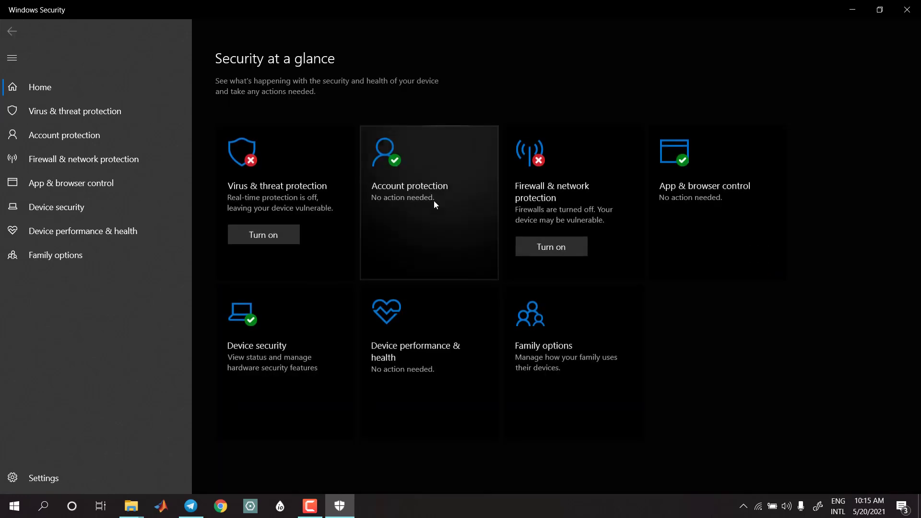
left_click(547, 203)
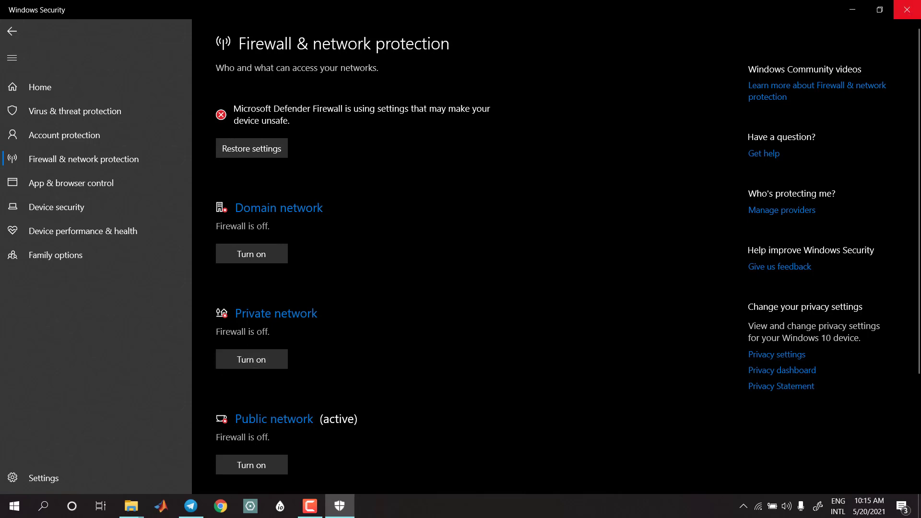
left_click(907, 9)
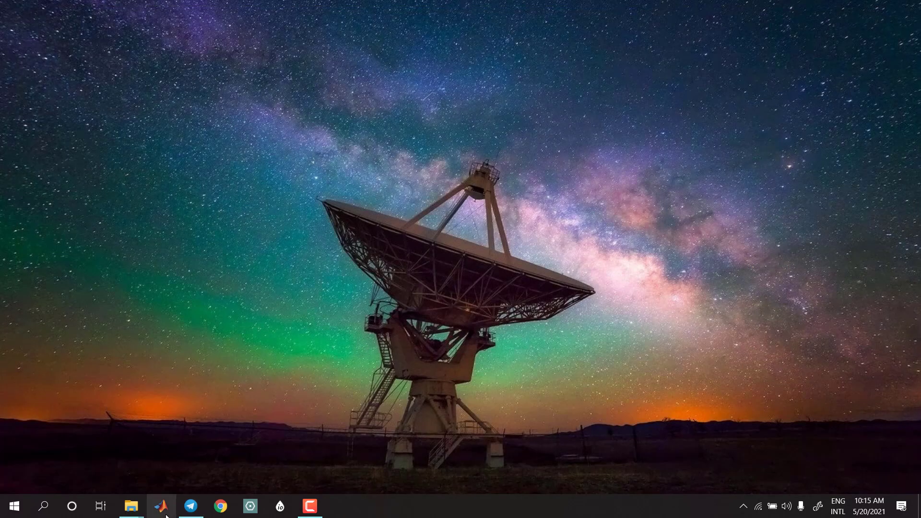
Extract Forsk.Atoll.v3.3.0.7383.x64.rar to its own folder and browse down to its install folder.
mouse_move(137, 506)
left_click(181, 450)
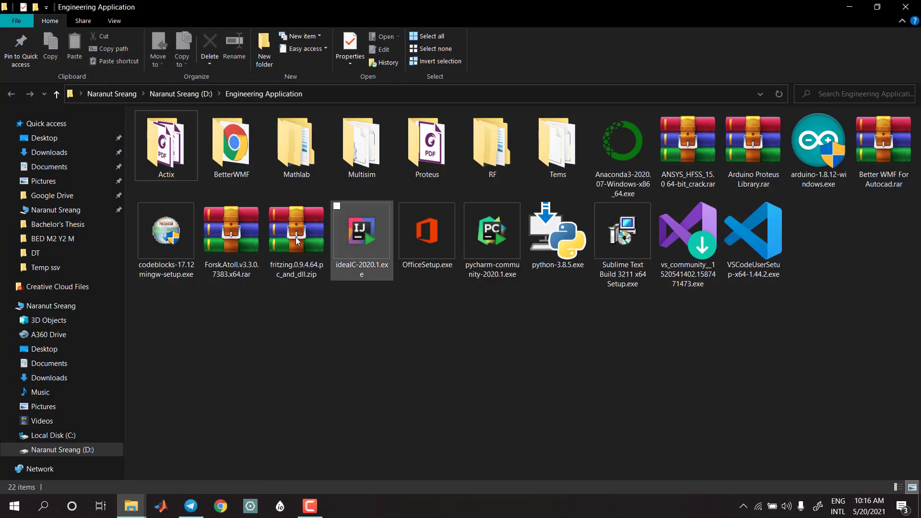
left_click(226, 251)
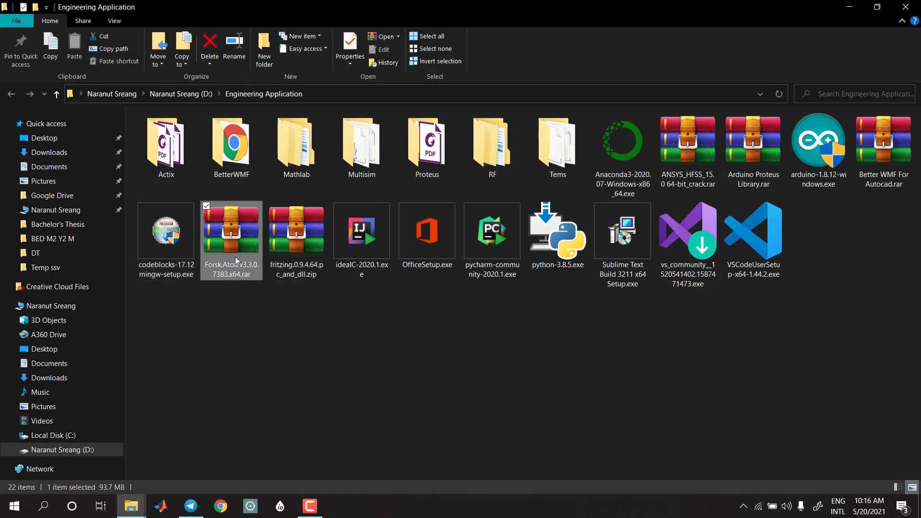
right_click(235, 247)
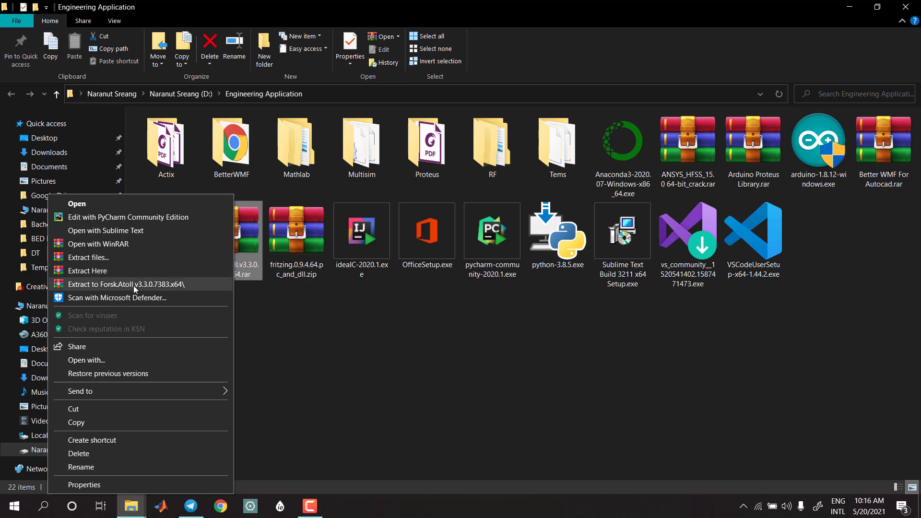
left_click(163, 285)
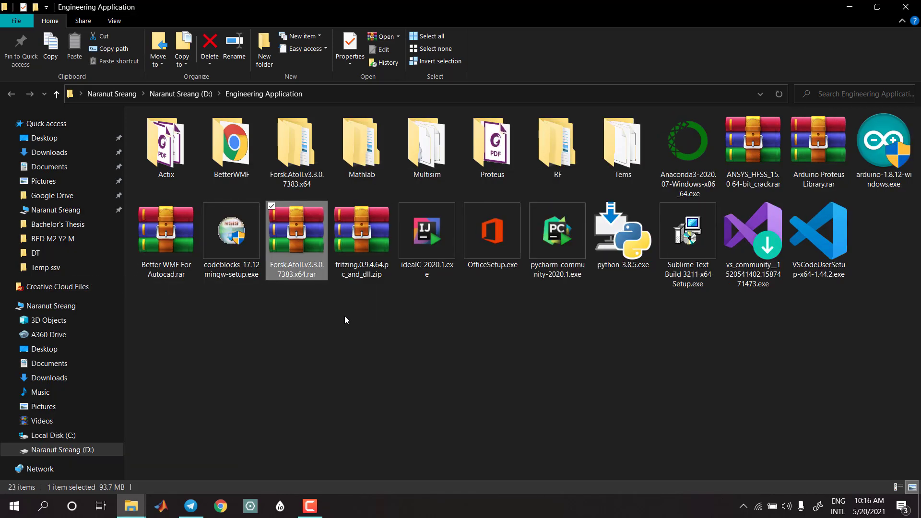
double_click(317, 155)
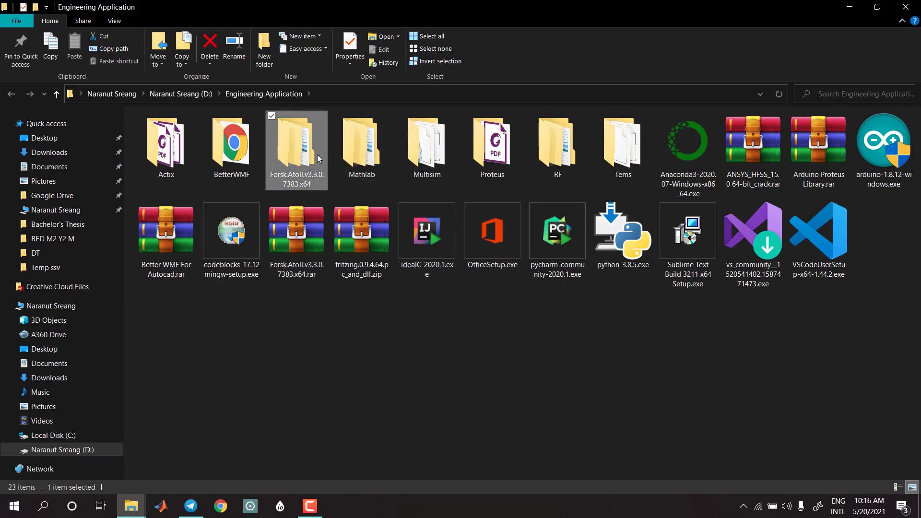
double_click(307, 138)
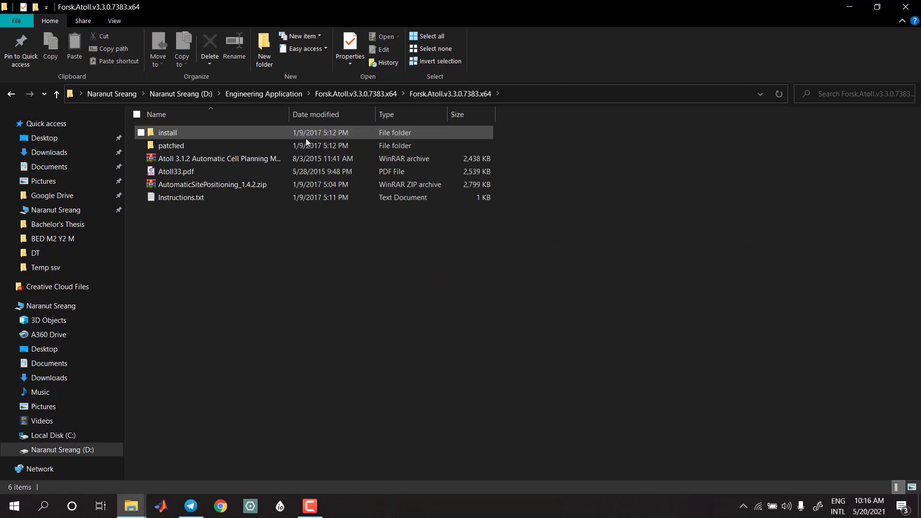
double_click(183, 134)
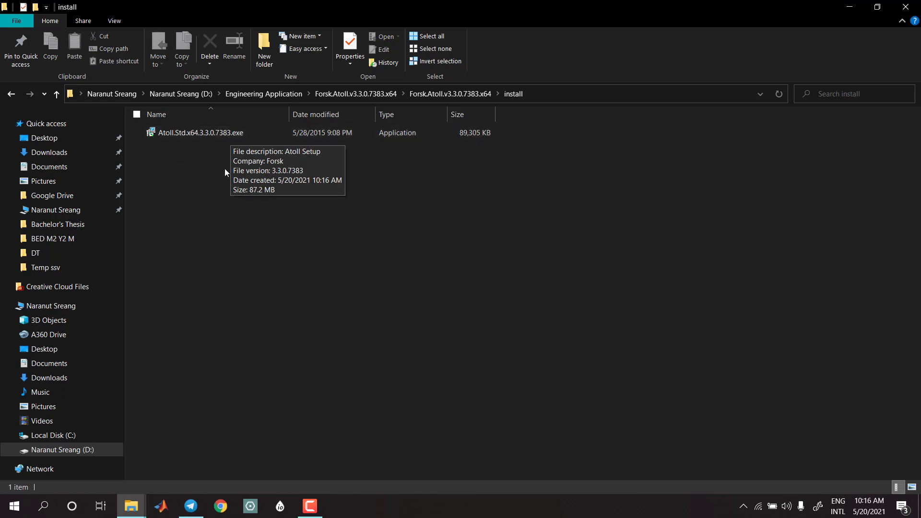
Install Atoll.Std.x64.3.3.0.7383.exe with default folders, full components and an Atoll Start Menu folder, restarting later.
double_click(230, 134)
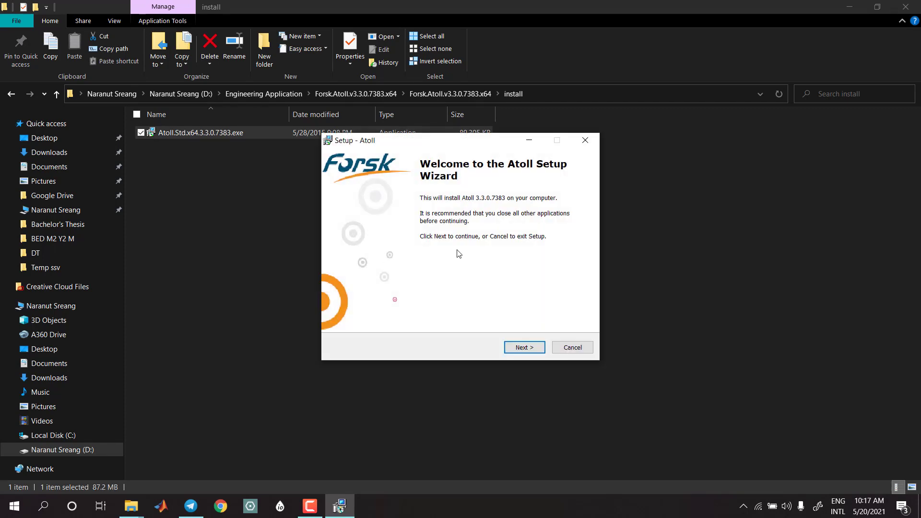
left_click(524, 349)
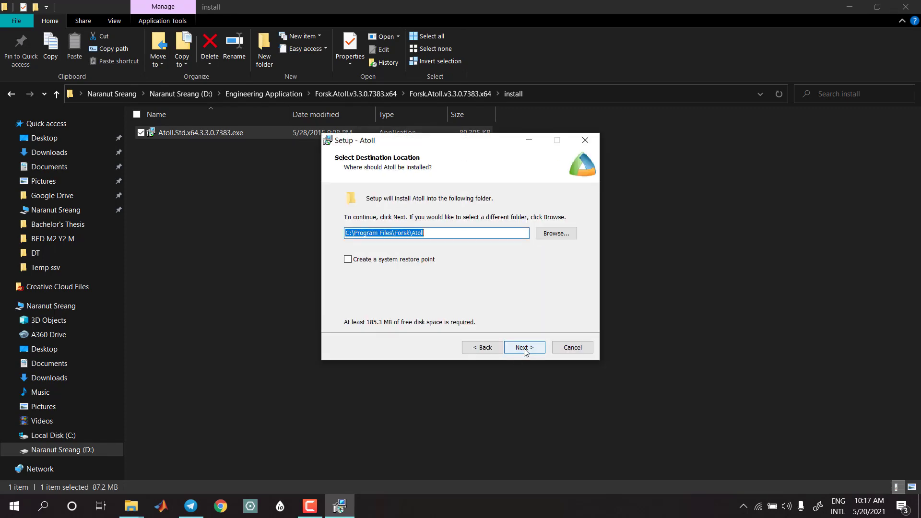
left_click(525, 349)
left_click(494, 308)
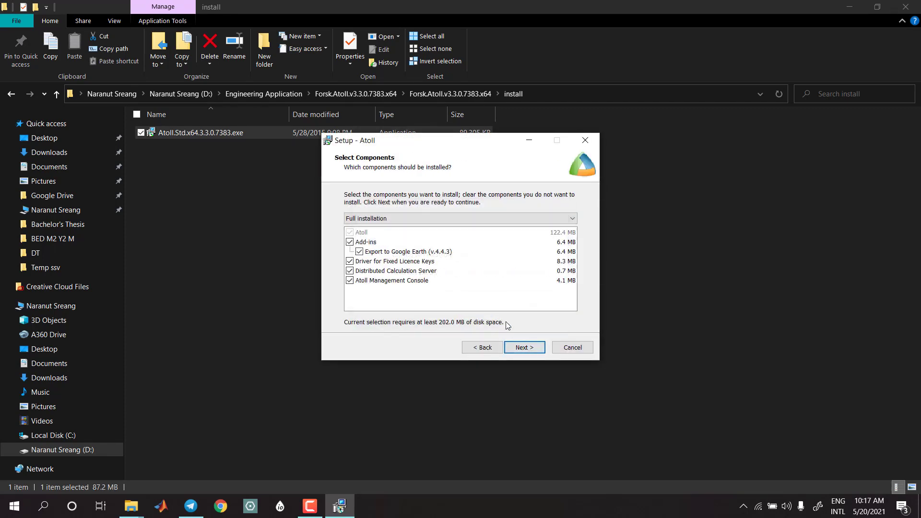
left_click(523, 349)
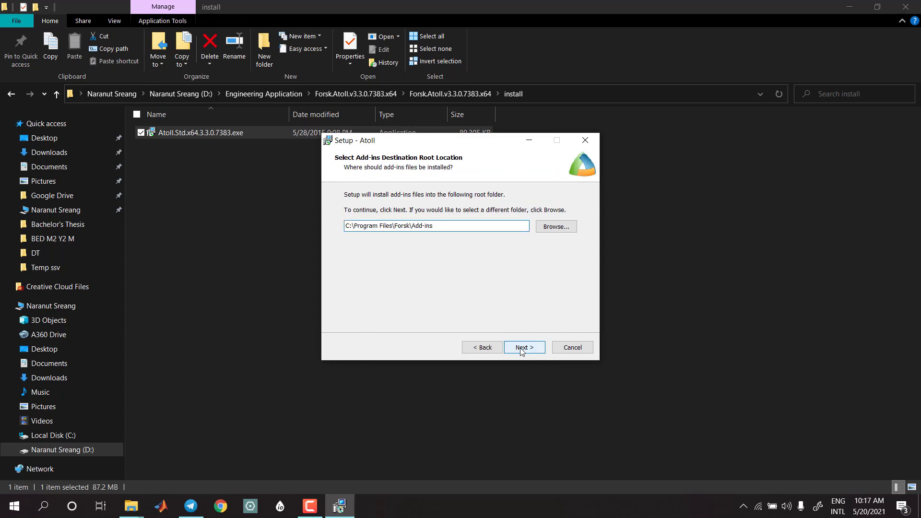
left_click(523, 349)
left_click(522, 349)
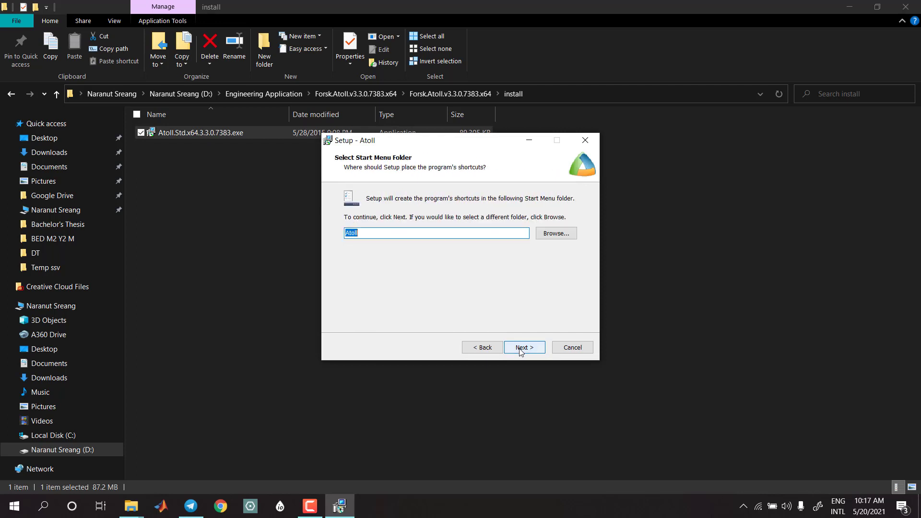
left_click(520, 350)
left_click(520, 349)
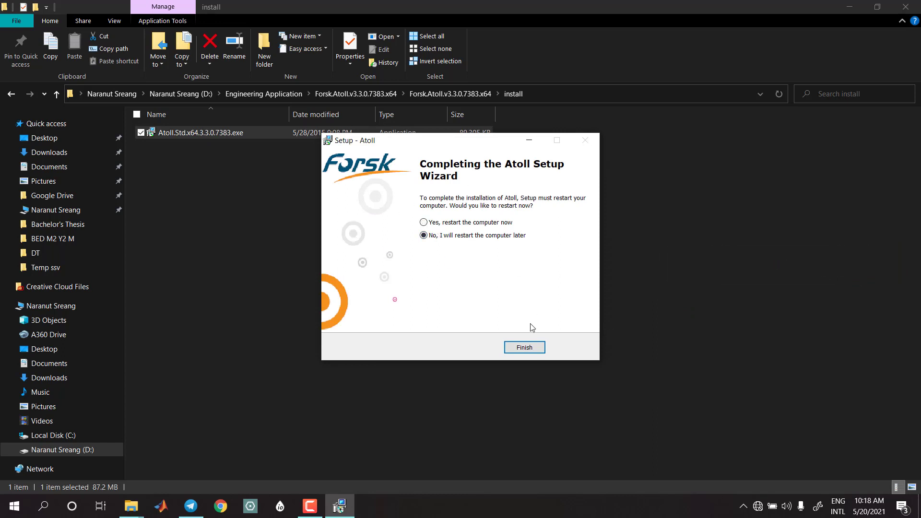
left_click(517, 349)
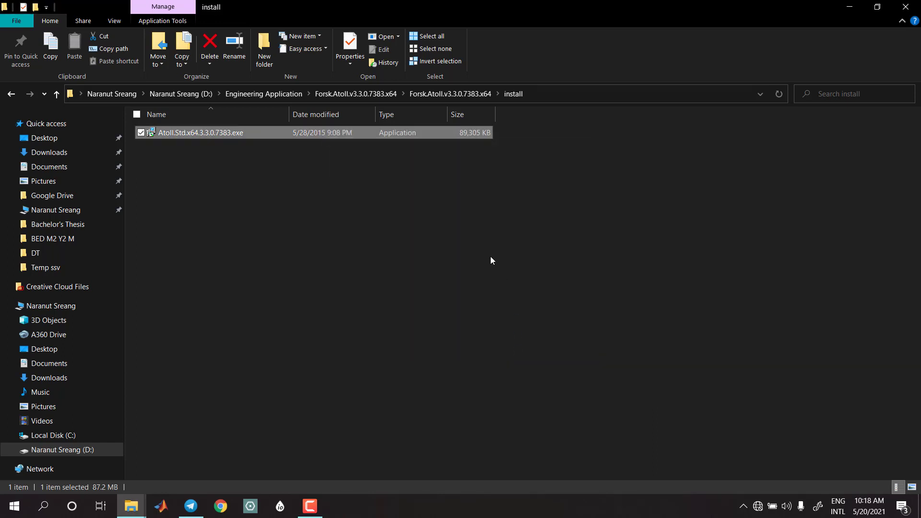
Copy sx32w.dll from the archive's patched x64 folder.
left_click(11, 94)
double_click(187, 146)
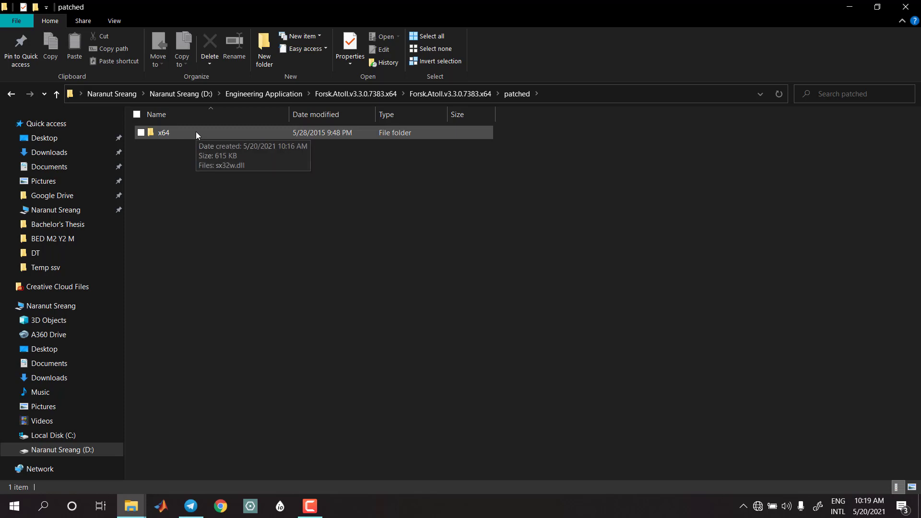
double_click(196, 132)
left_click_drag(172, 160, 210, 130)
right_click(246, 133)
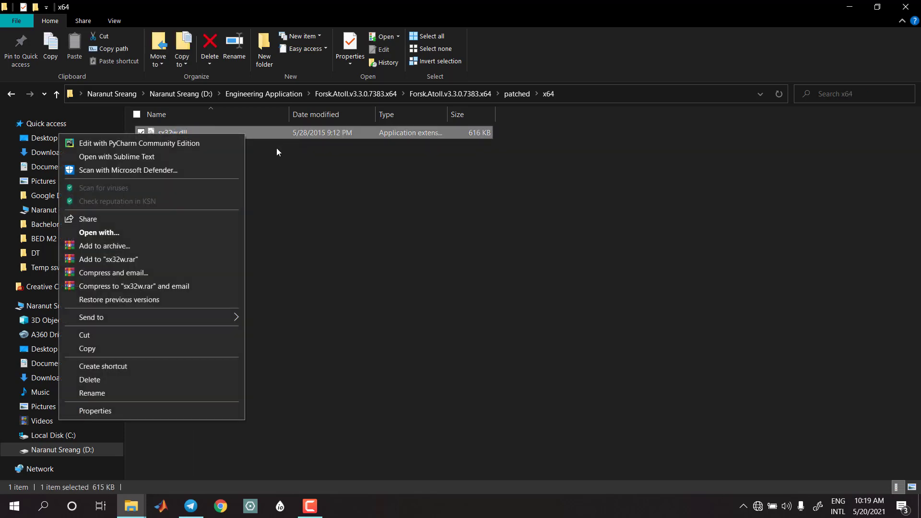
left_click(157, 350)
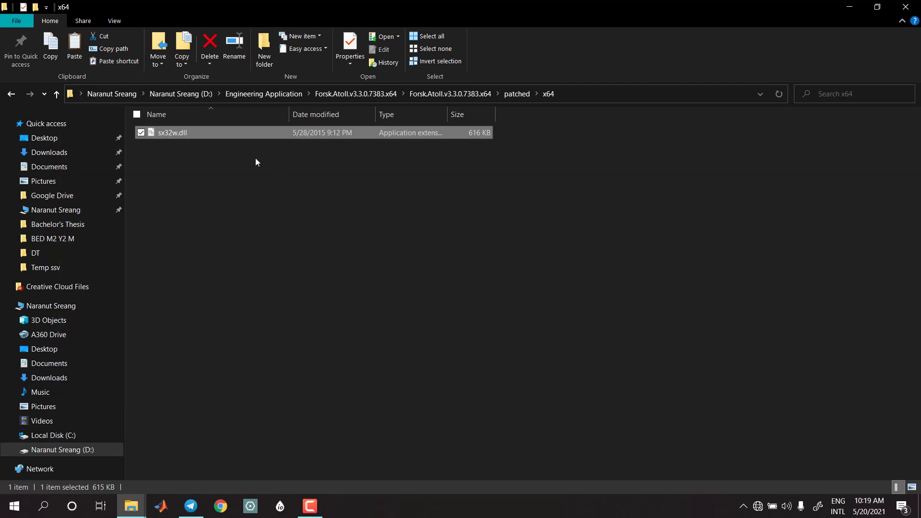
Paste sx32w.dll into C:\Program Files\Forsk\Atoll, replacing the original with administrator permission.
left_click(59, 436)
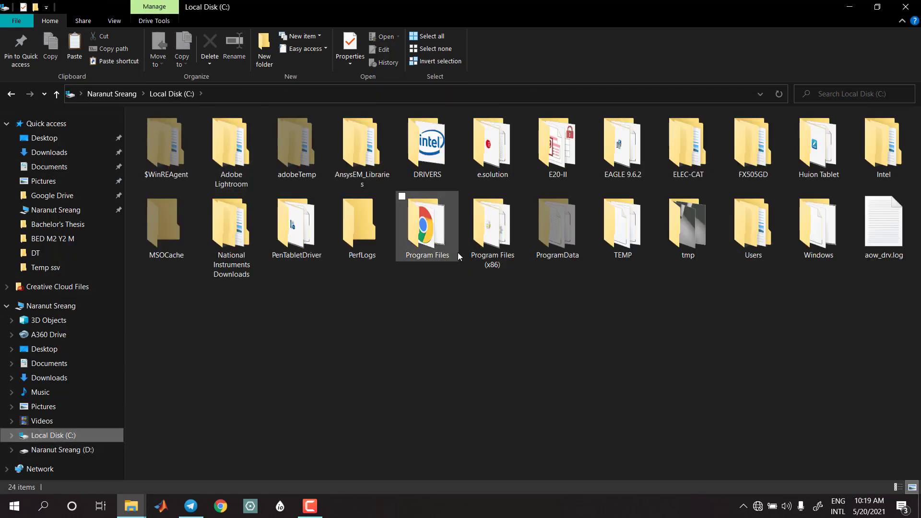
double_click(432, 228)
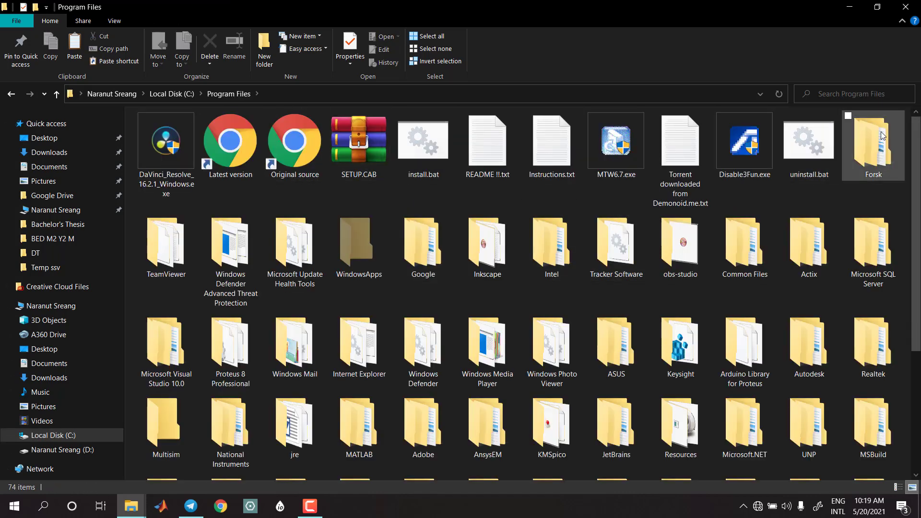
double_click(873, 144)
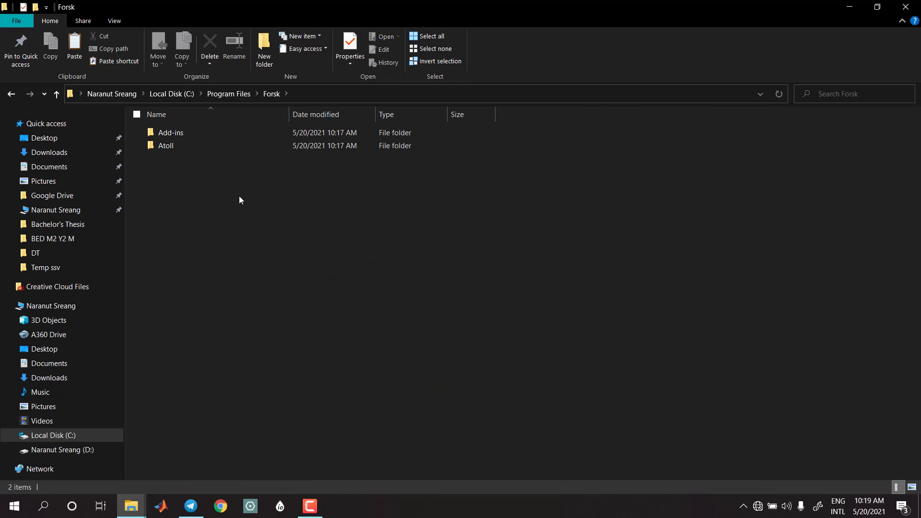
double_click(195, 146)
right_click(631, 250)
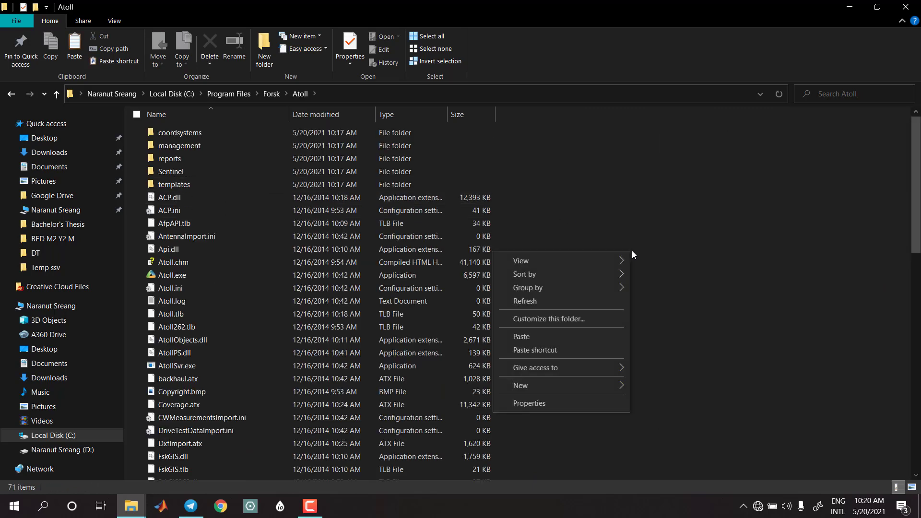
left_click(552, 338)
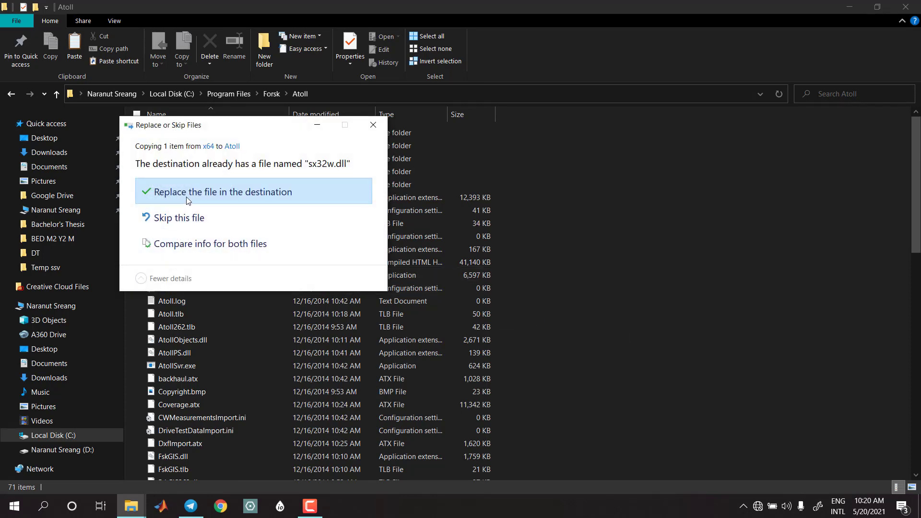
left_click(188, 200)
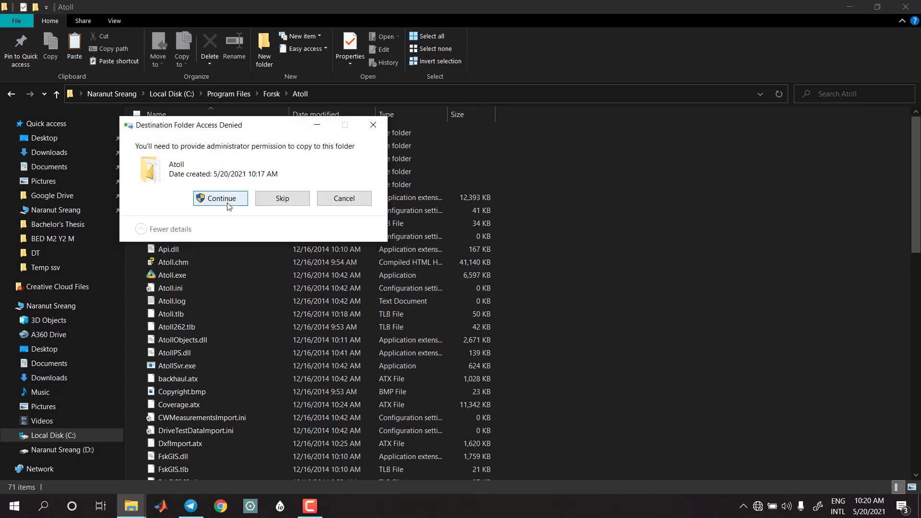
left_click(227, 203)
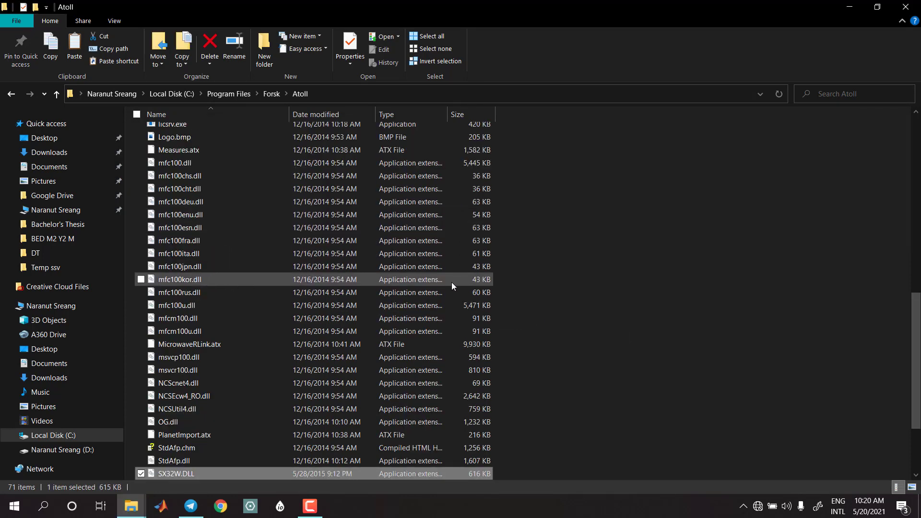
Close the Atoll program folder window and refresh the desktop.
left_click(606, 248)
left_click(905, 6)
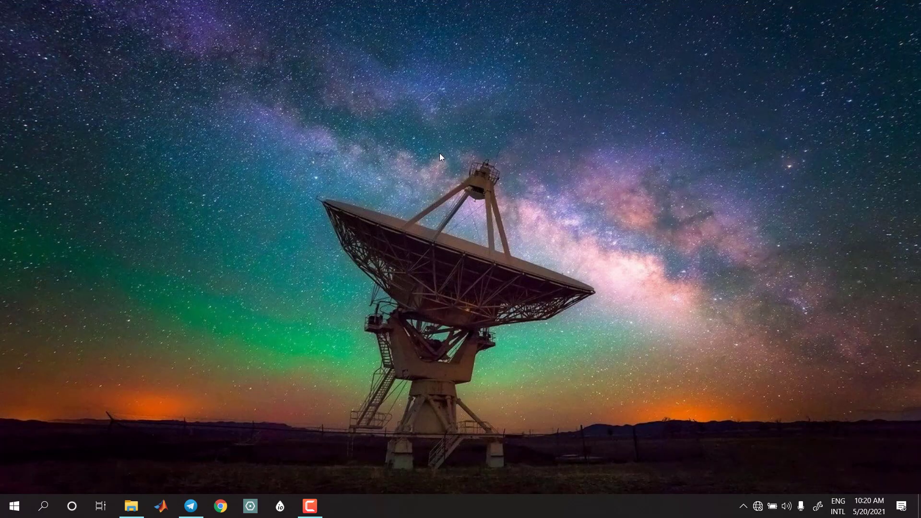
right_click(438, 156)
left_click(391, 192)
Run Atoll as administrator from Windows search and maximize its window.
left_click(44, 505)
type("Atoll")
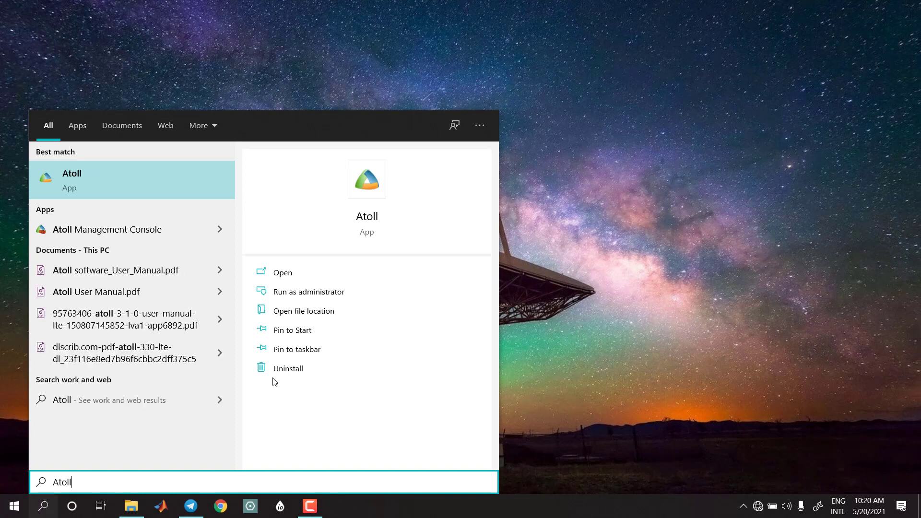
right_click(368, 193)
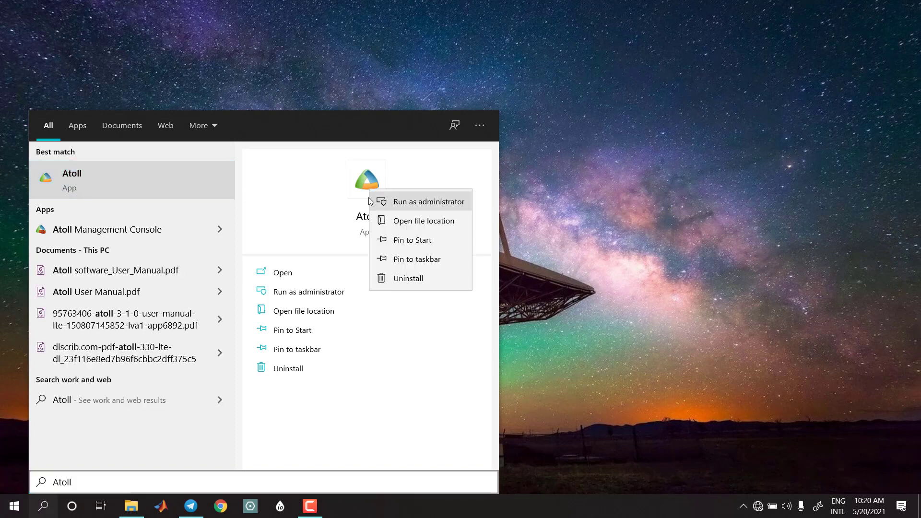
left_click(358, 180)
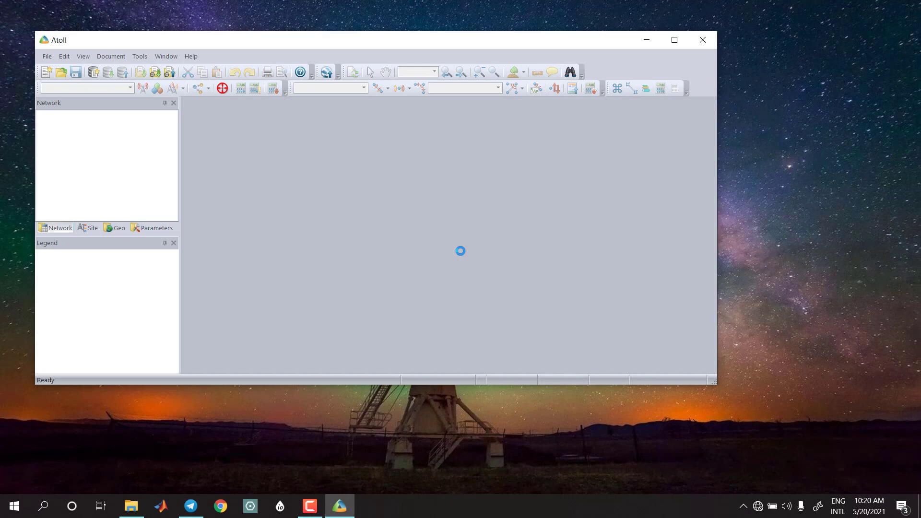
left_click(675, 43)
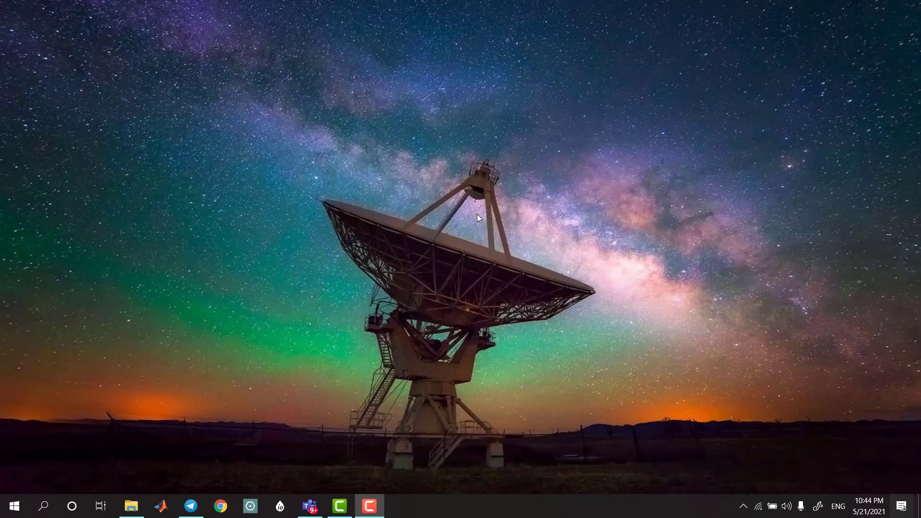
Refresh the desktop, launch Atoll from search, and dismiss the application error.
right_click(338, 151)
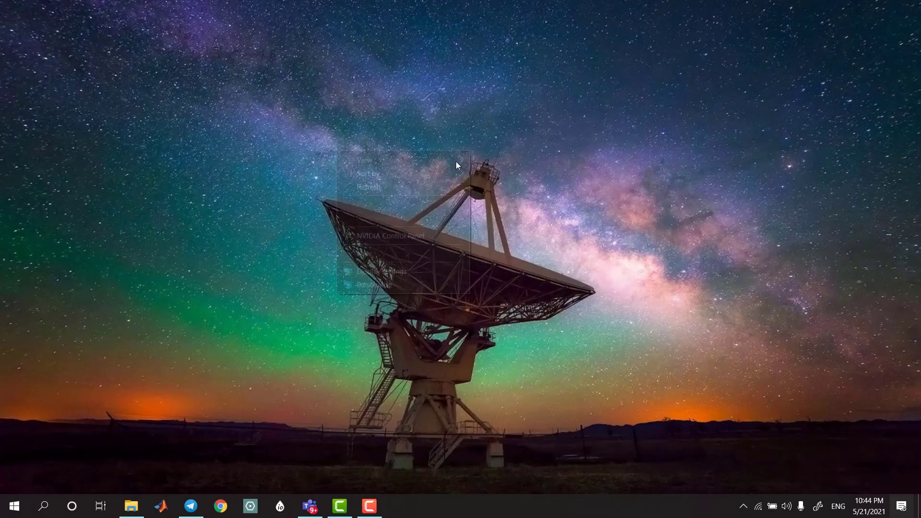
left_click(416, 191)
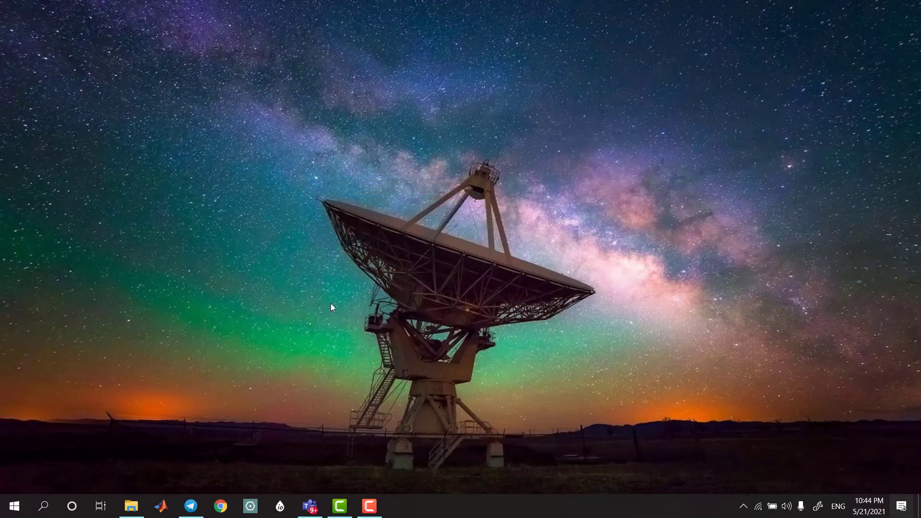
left_click(43, 506)
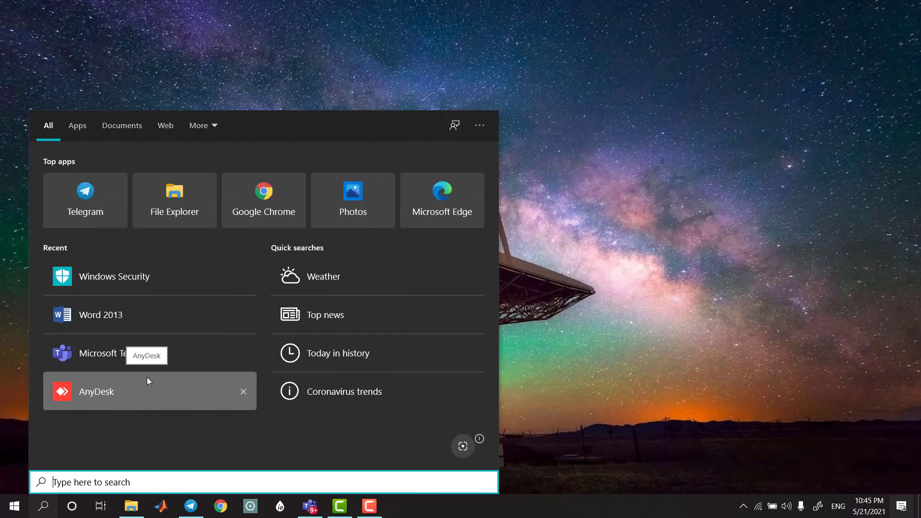
type("Atoll")
key("Return")
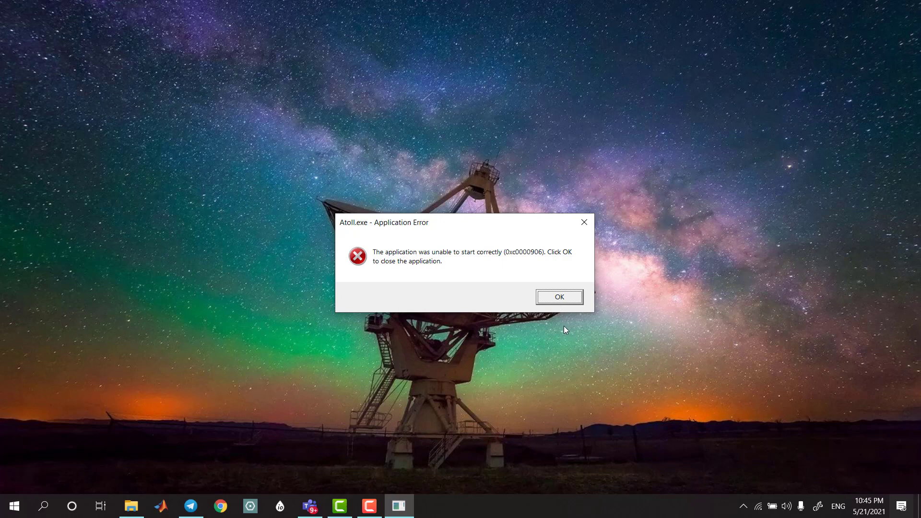
key("Return")
Relaunch Atoll from search and dismiss the missing sx32w.dll error.
left_click(43, 506)
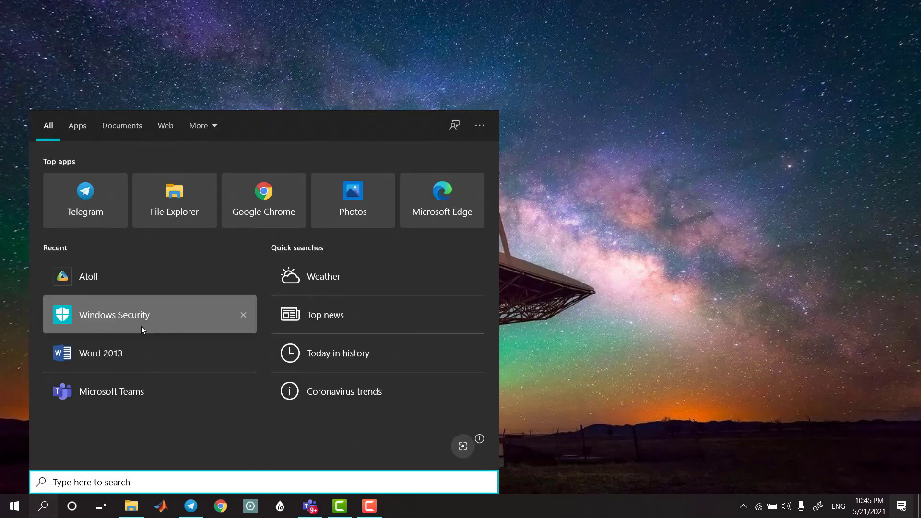
type("Atoll")
key("Return")
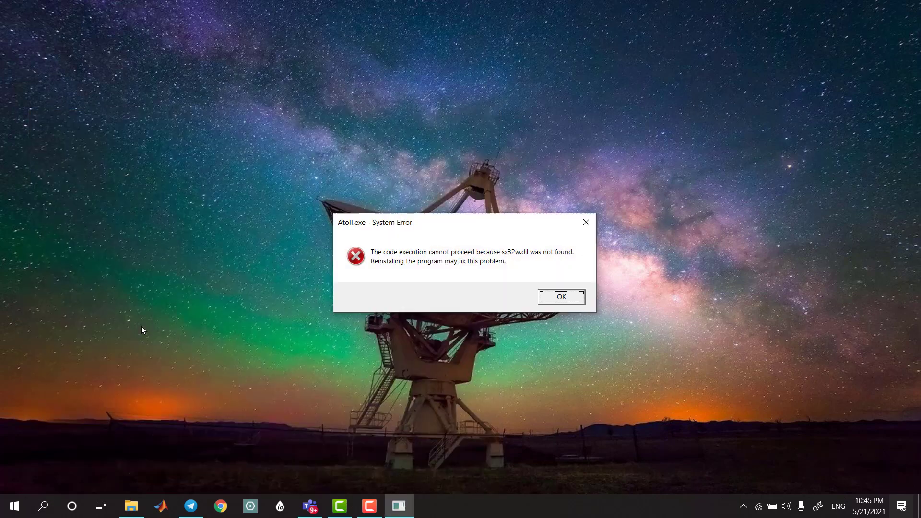
left_click(568, 300)
Close the sx32w.dll error, refresh the desktop, and choose Uninstall on the Atoll search result.
left_click(559, 300)
left_click(560, 301)
right_click(242, 223)
left_click(335, 257)
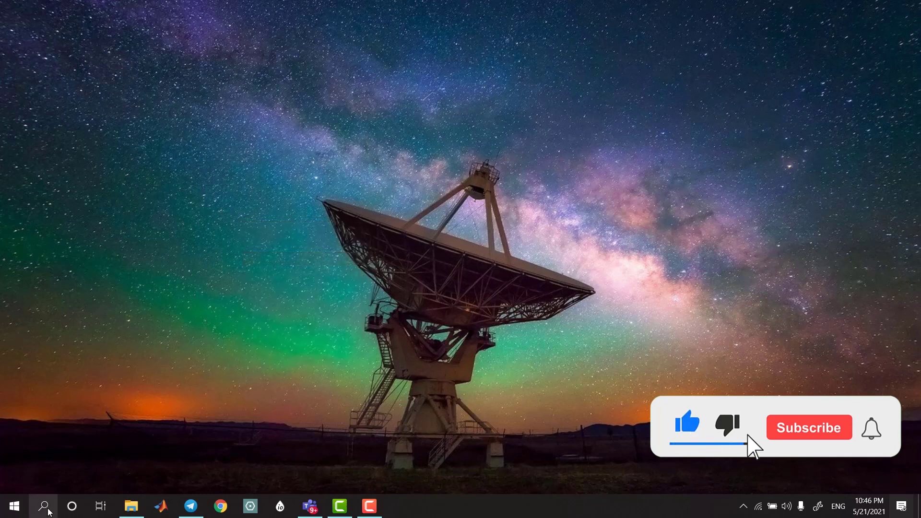
left_click(43, 507)
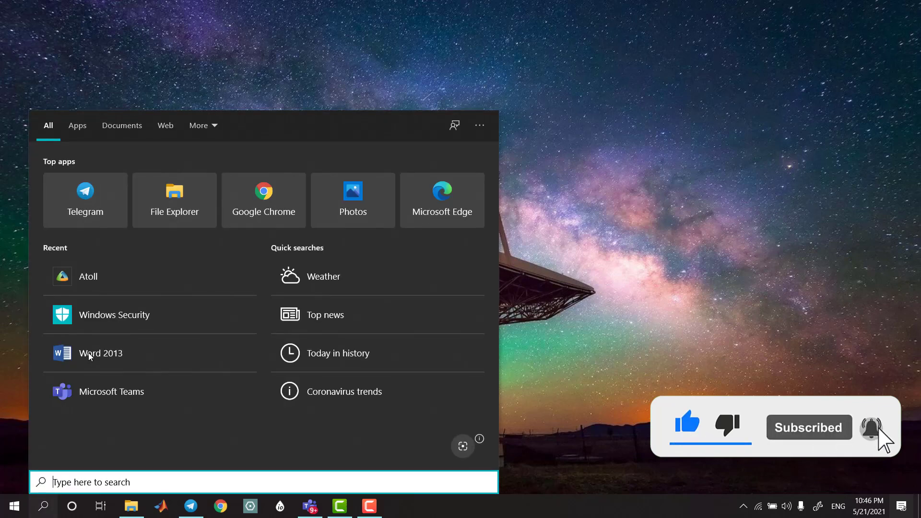
type("Ato")
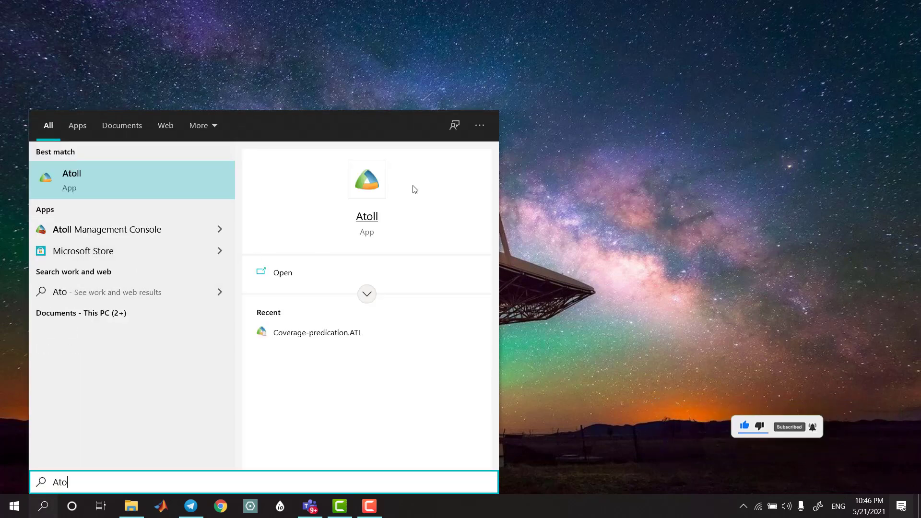
right_click(379, 194)
left_click(412, 282)
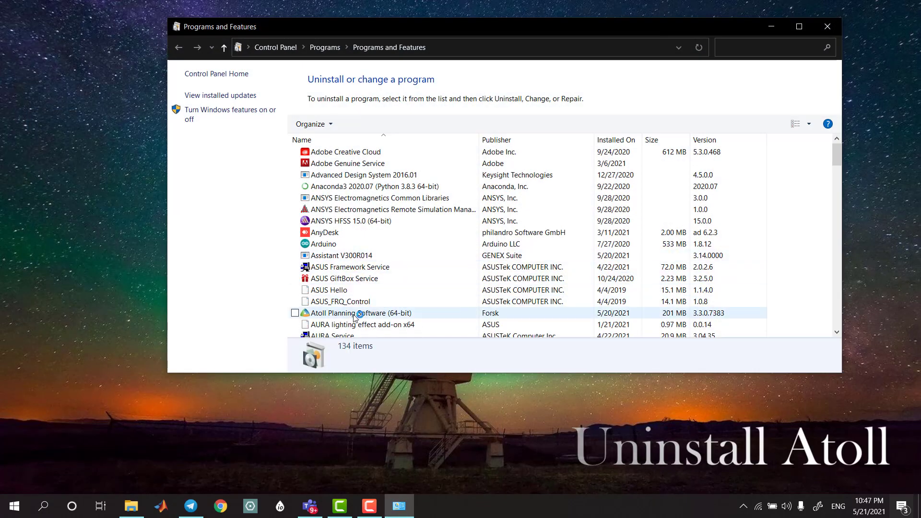
Uninstall Atoll Planning Software with all its components in Programs and Features.
left_click(355, 317)
scroll(355, 317, "down", 3)
left_click(352, 279)
left_click(358, 124)
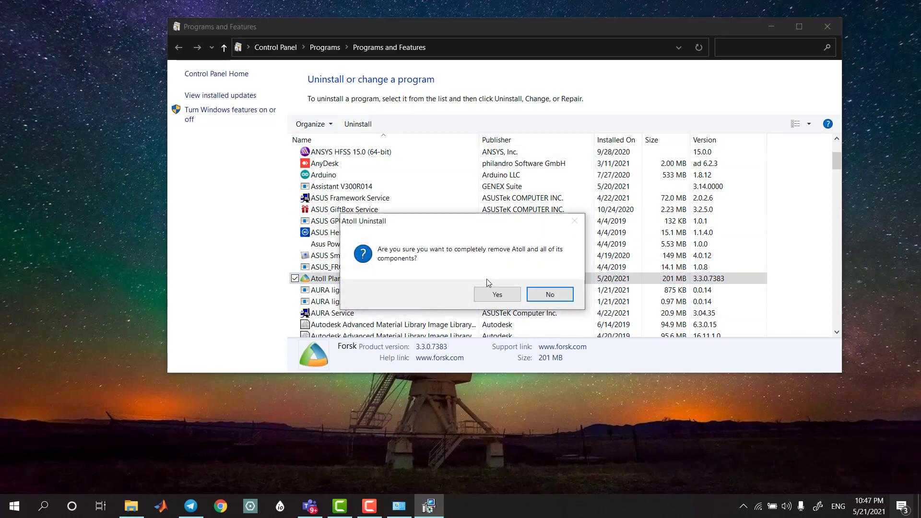
left_click(495, 295)
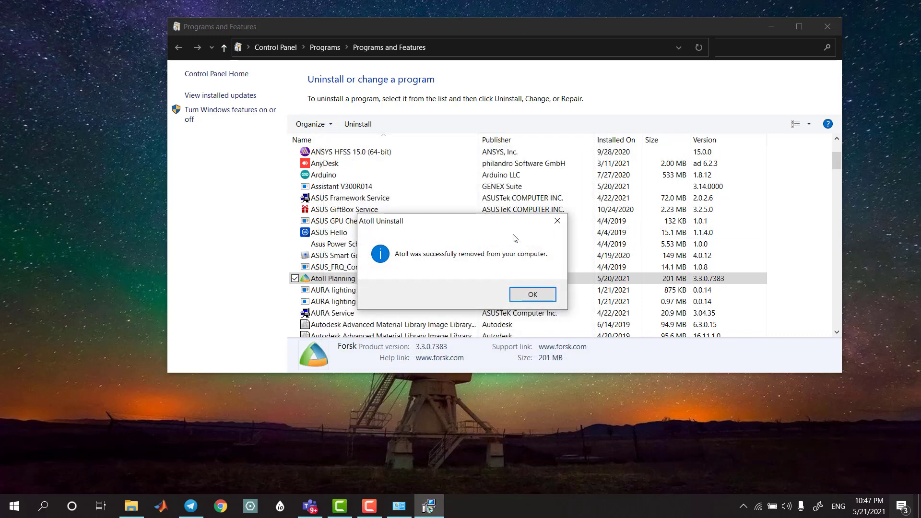
left_click(531, 292)
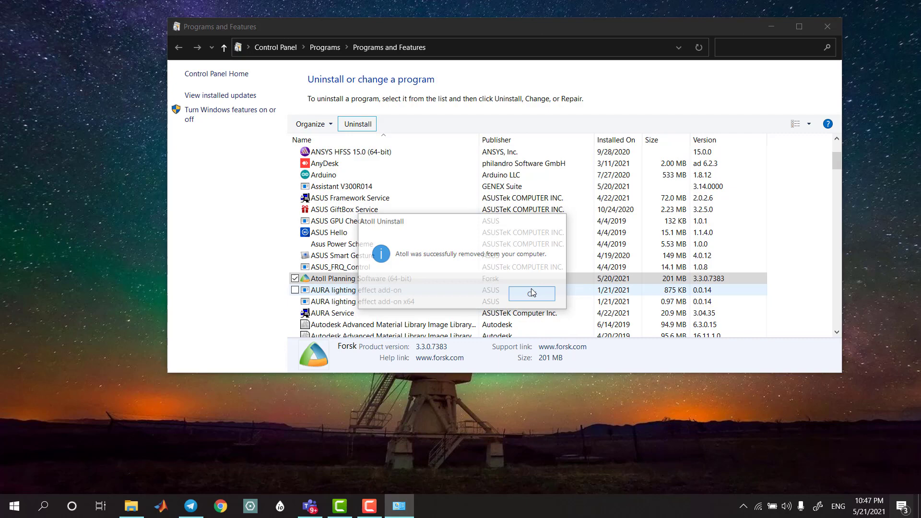
Close Programs and Features and open Windows Security from search.
left_click(827, 26)
left_click(43, 506)
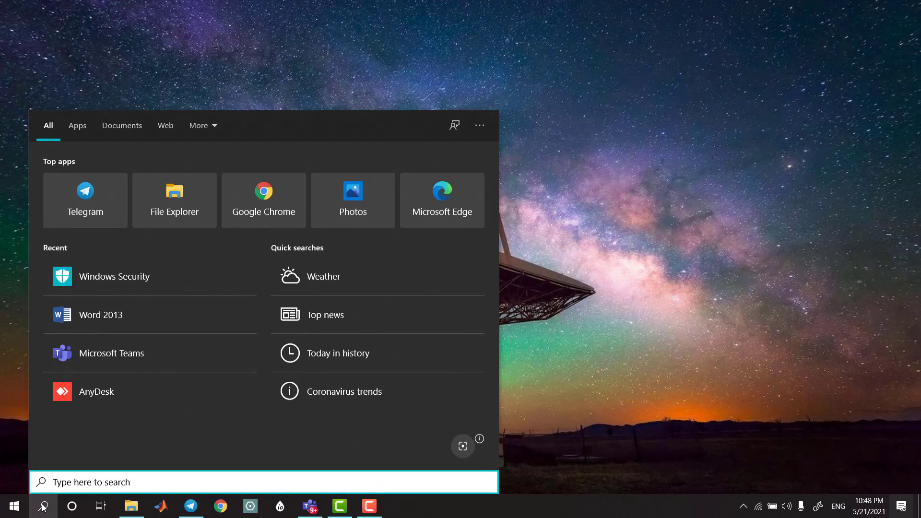
type("windo")
key("Return")
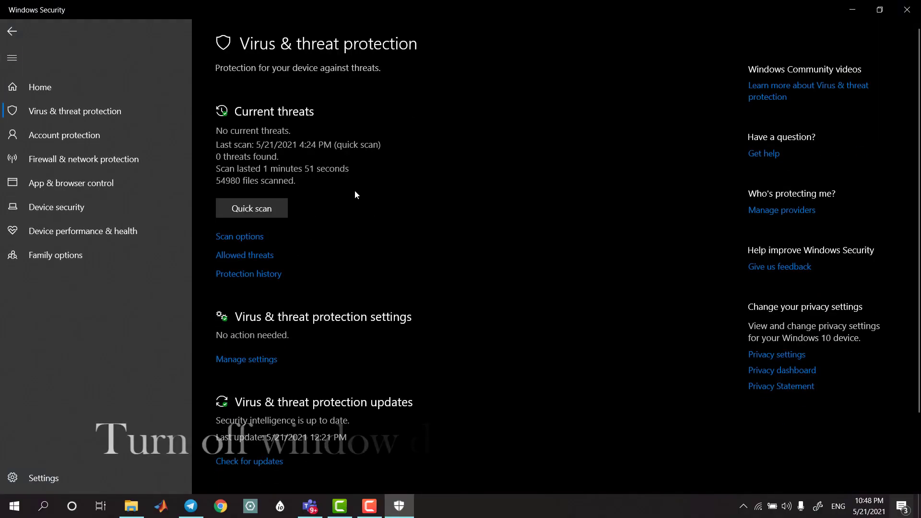
Switch off real-time, cloud-delivered, automatic sample submission and tamper protection.
scroll(356, 196, "down", 2)
left_click(243, 273)
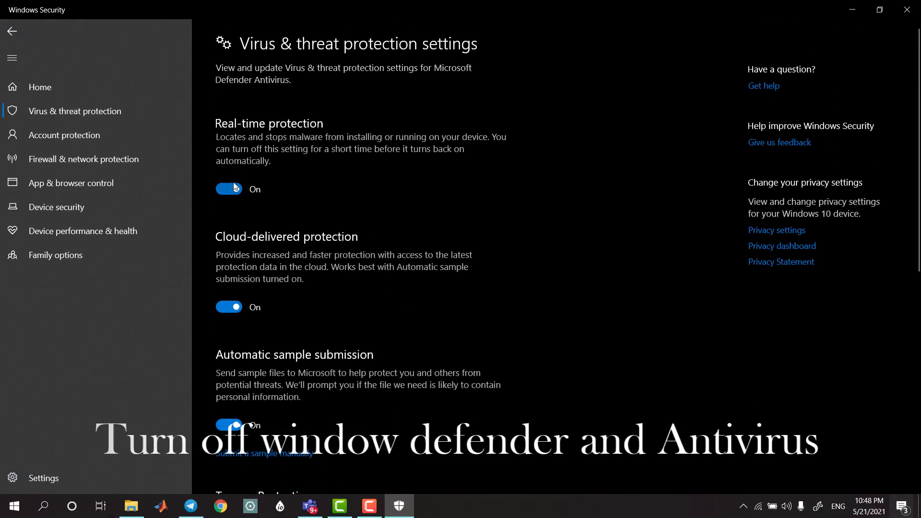
left_click(229, 189)
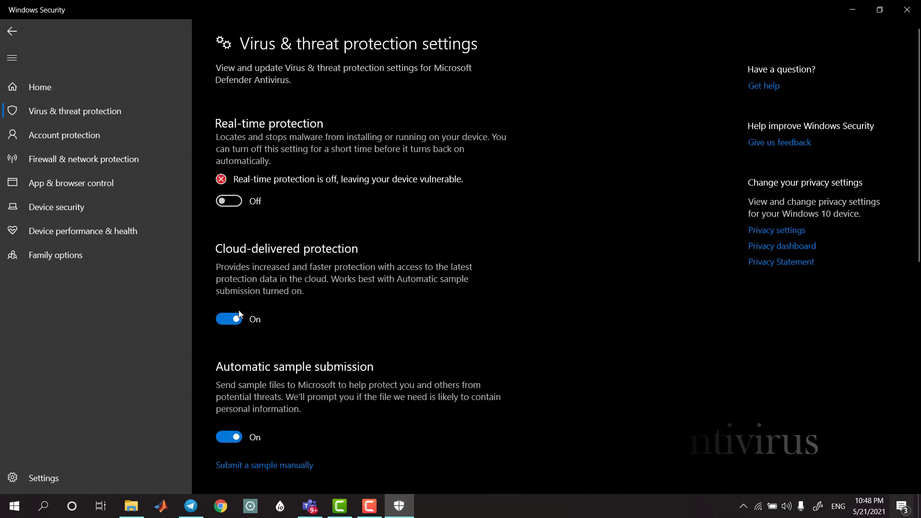
left_click(232, 327)
left_click(230, 460)
scroll(234, 434, "down", 6)
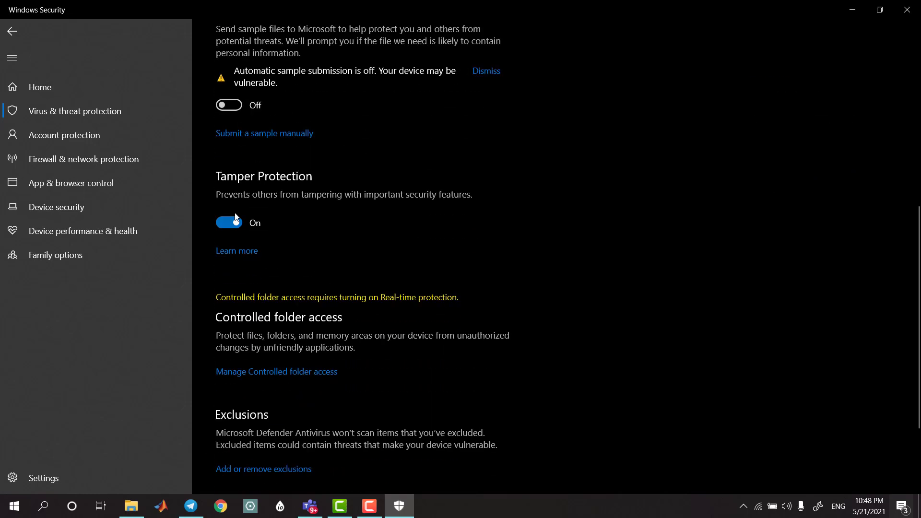
left_click(235, 220)
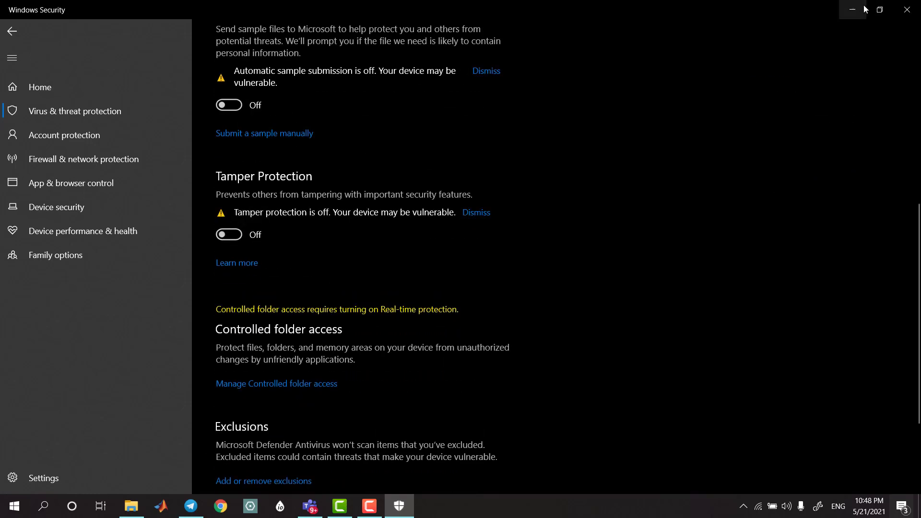
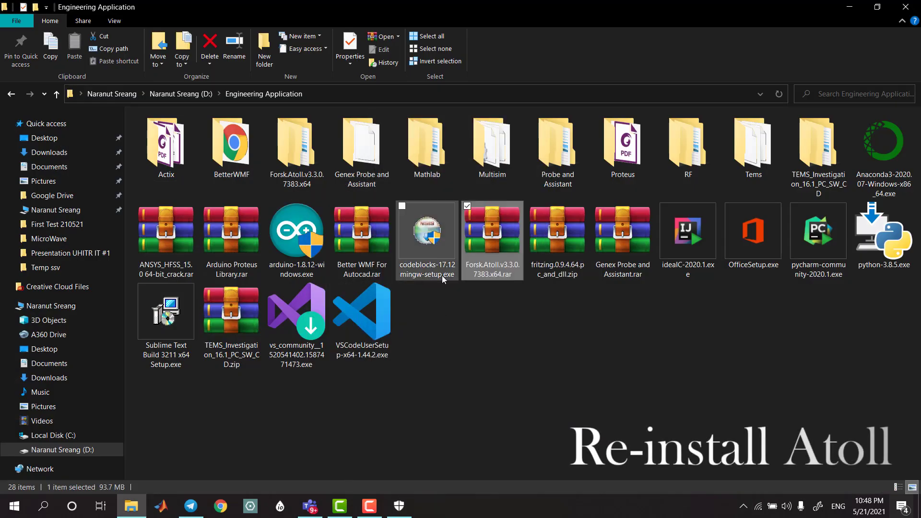
Reinstall Atoll from Atoll.Std.x64.3.3.0.7383.exe with full components, overwriting existing files, and finish setup.
double_click(297, 149)
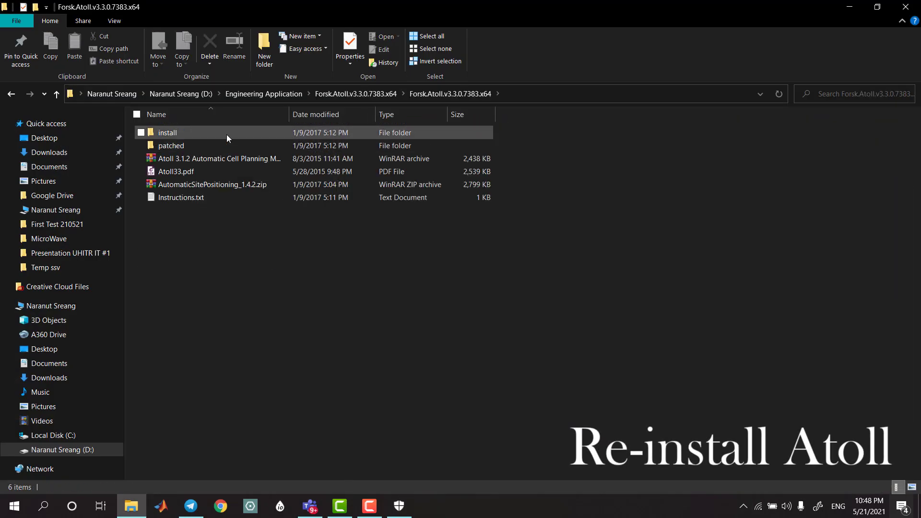
double_click(227, 135)
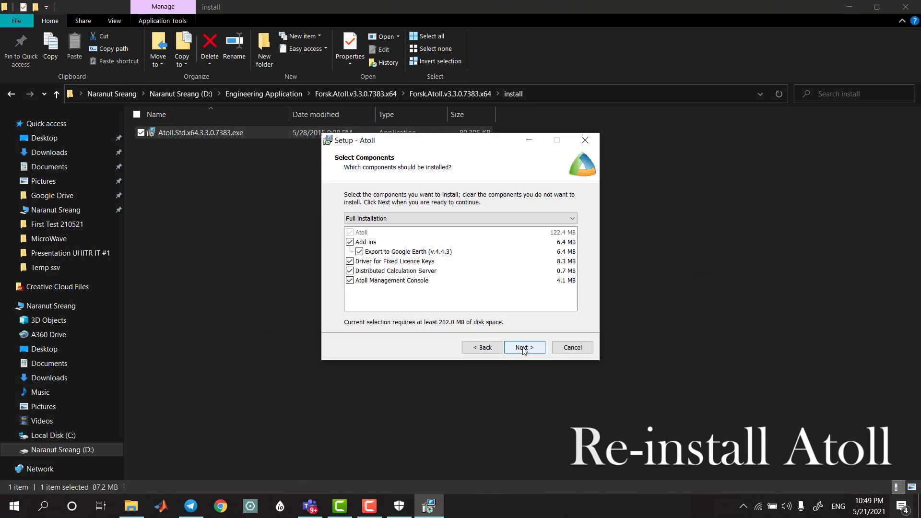
left_click(524, 348)
left_click(525, 347)
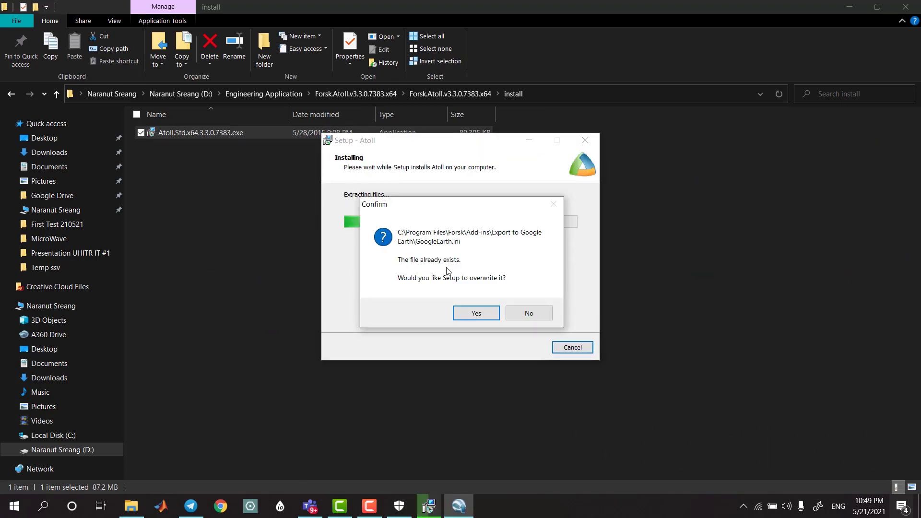
left_click(473, 313)
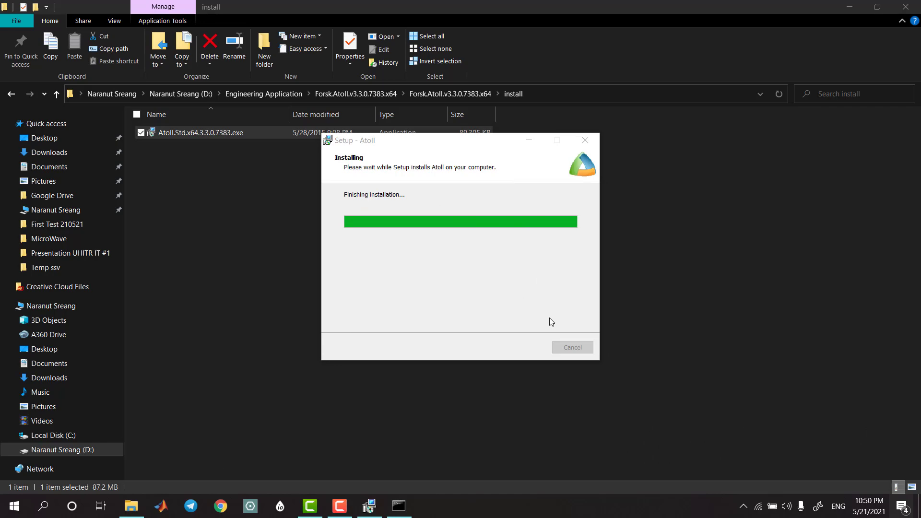
left_click(477, 237)
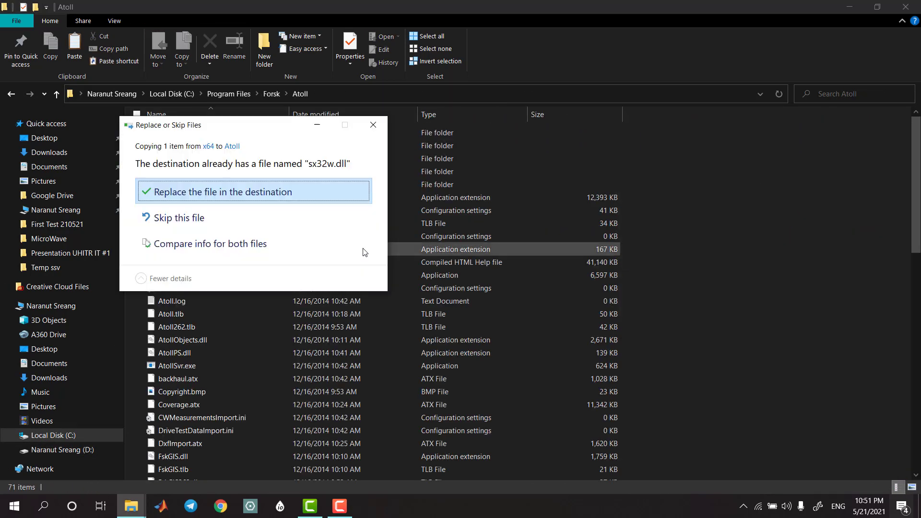
Replace the installed sx32w.dll in C:\Program Files\Forsk\Atoll with the patched copy, then refresh the desktop.
left_click(247, 189)
key("super+d")
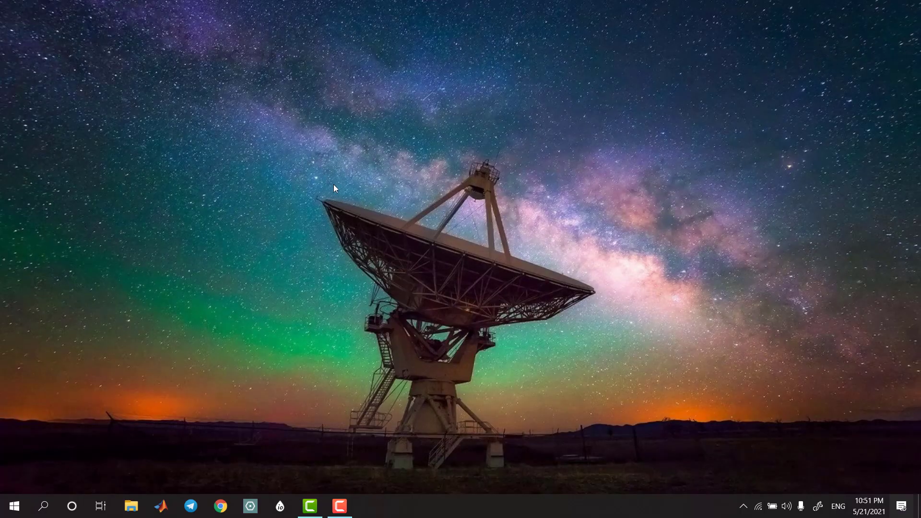
right_click(335, 182)
left_click(310, 204)
Go to Windows Security's Virus & threat protection settings and open the Exclusions list.
left_click(43, 506)
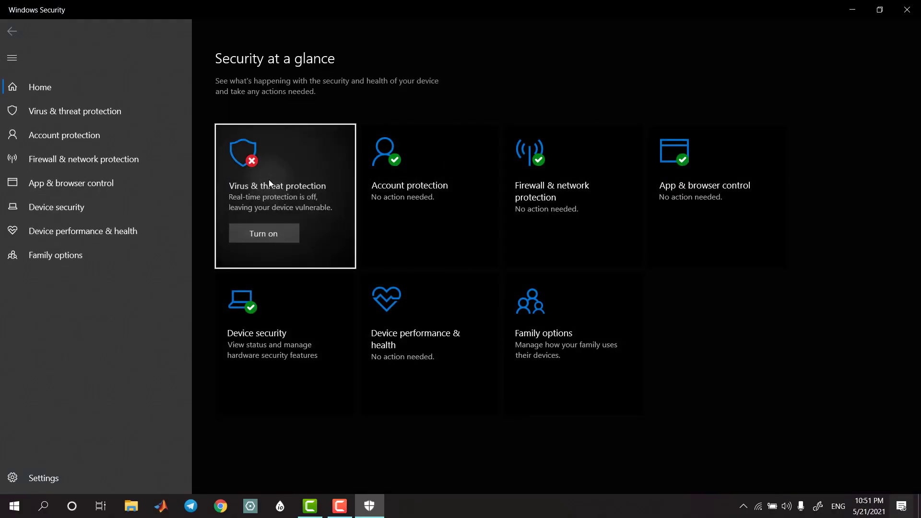
left_click(269, 180)
scroll(315, 280, "down", 2)
left_click(267, 298)
scroll(294, 244, "down", 10)
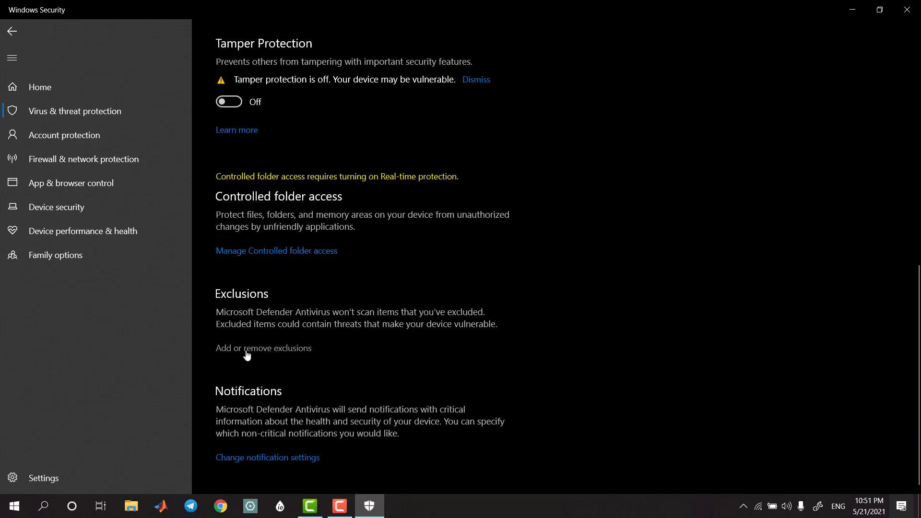
left_click(293, 354)
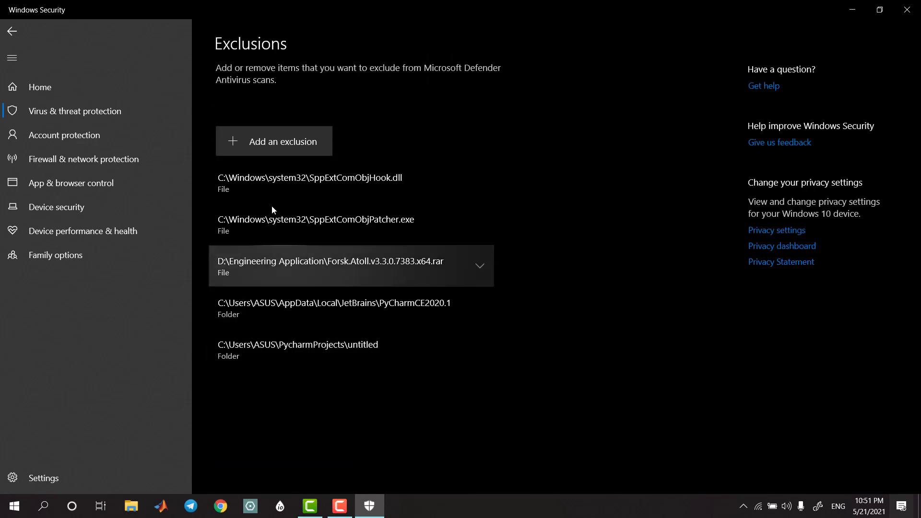
Add C:\Program Files\Forsk as a folder exclusion.
left_click(271, 144)
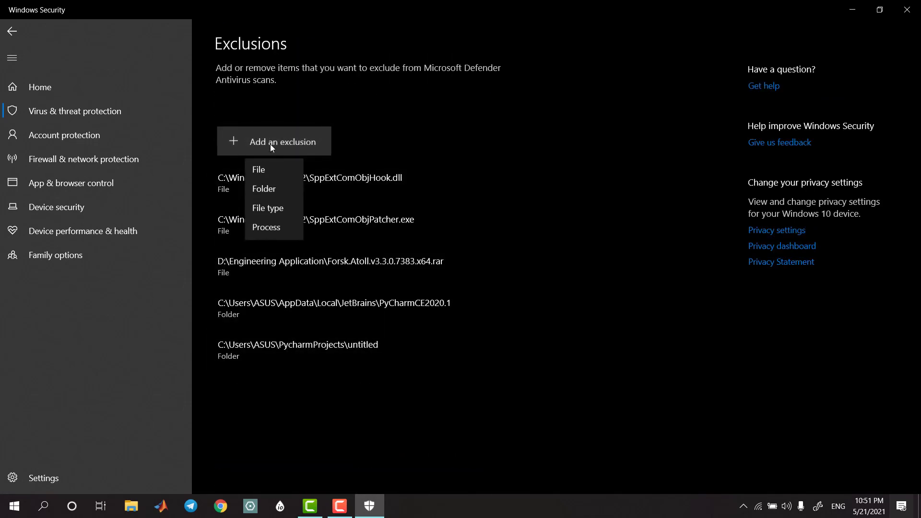
left_click(275, 191)
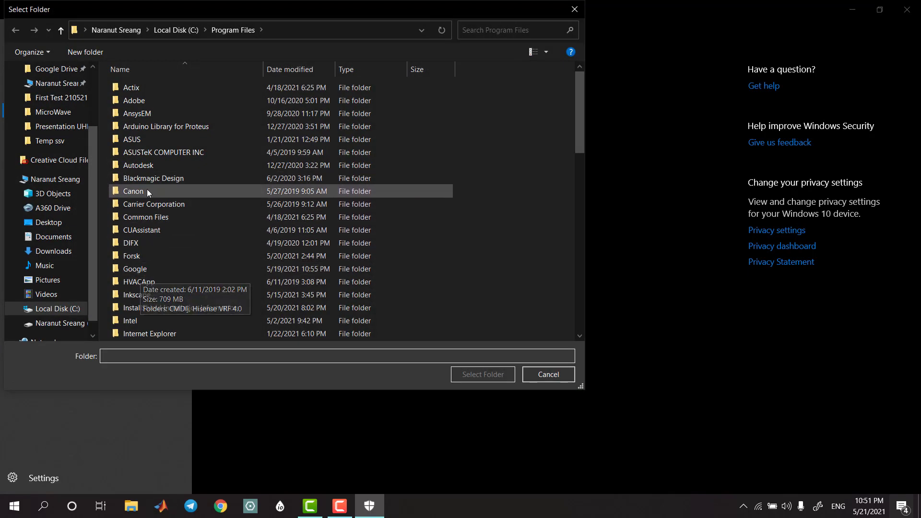
left_click(149, 255)
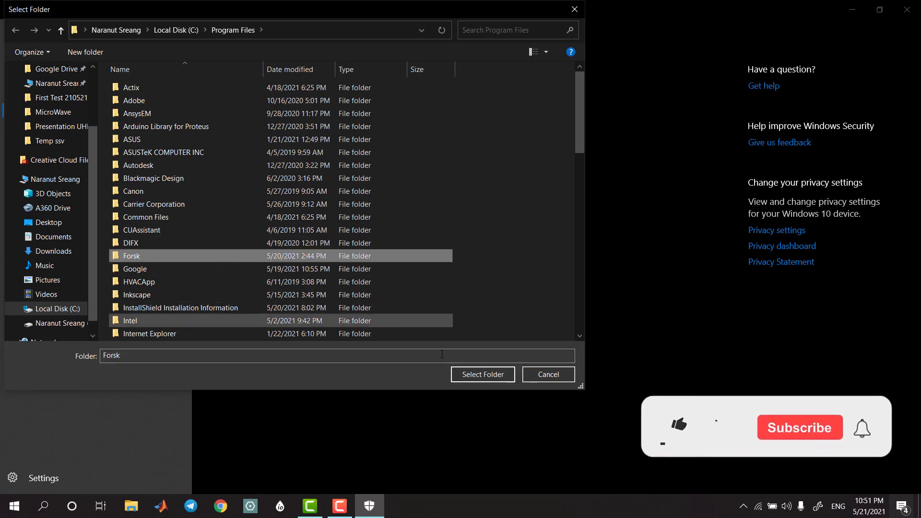
left_click(471, 375)
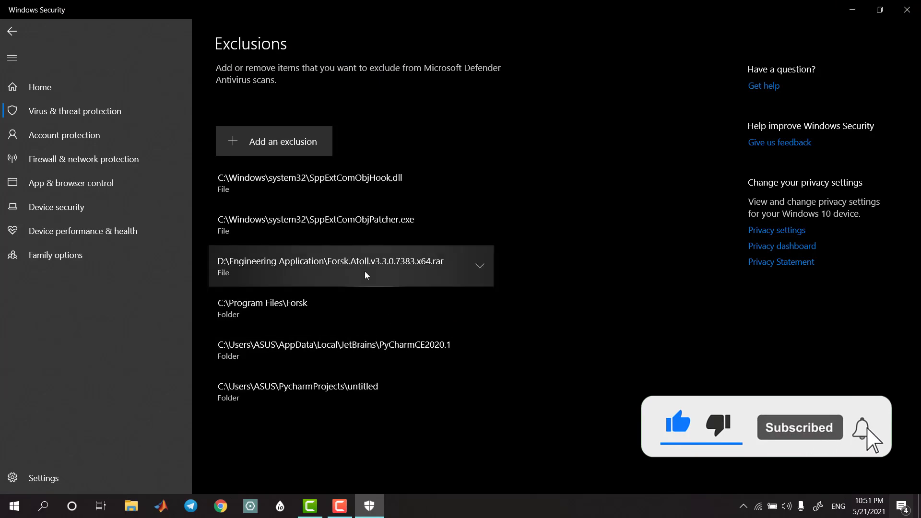
Close and relaunch Windows Security, going to Virus & threat protection's Manage settings page.
left_click(907, 10)
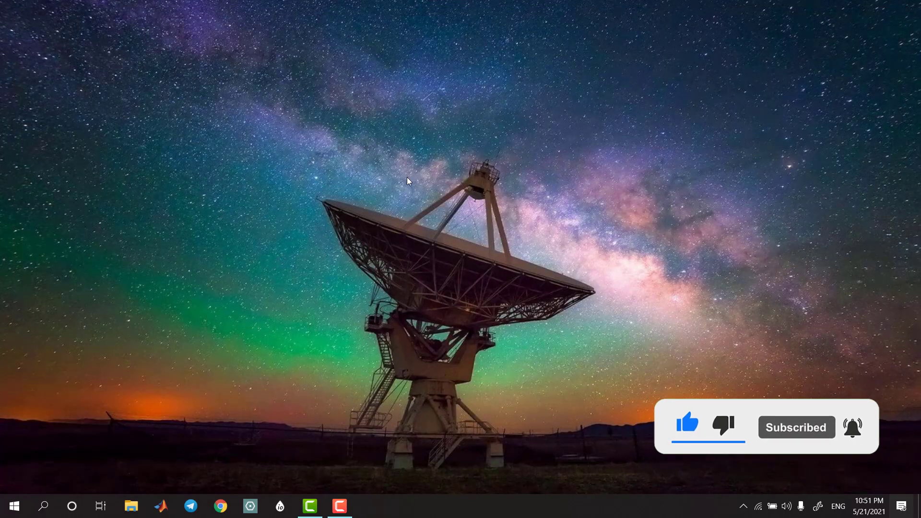
left_click(48, 512)
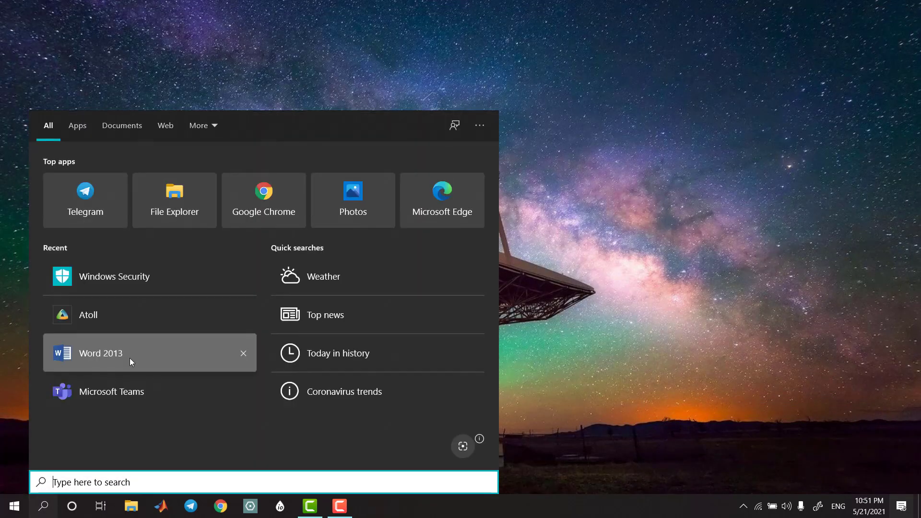
left_click(168, 285)
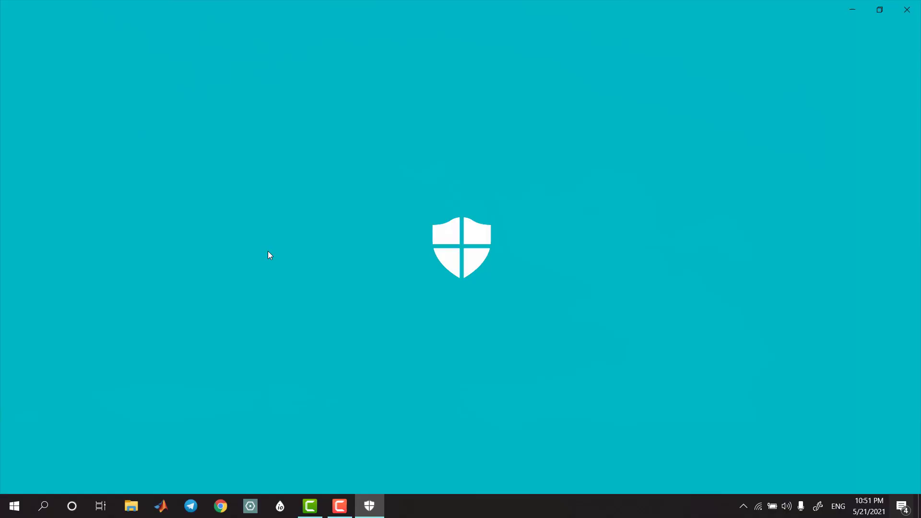
left_click(283, 215)
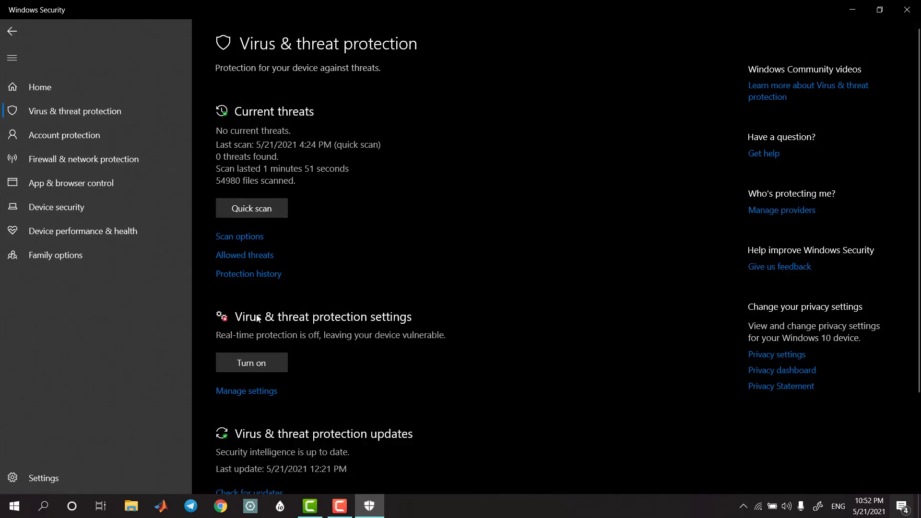
left_click(243, 390)
Turn real-time, cloud-delivered, automatic sample submission and tamper protection all On.
left_click(236, 202)
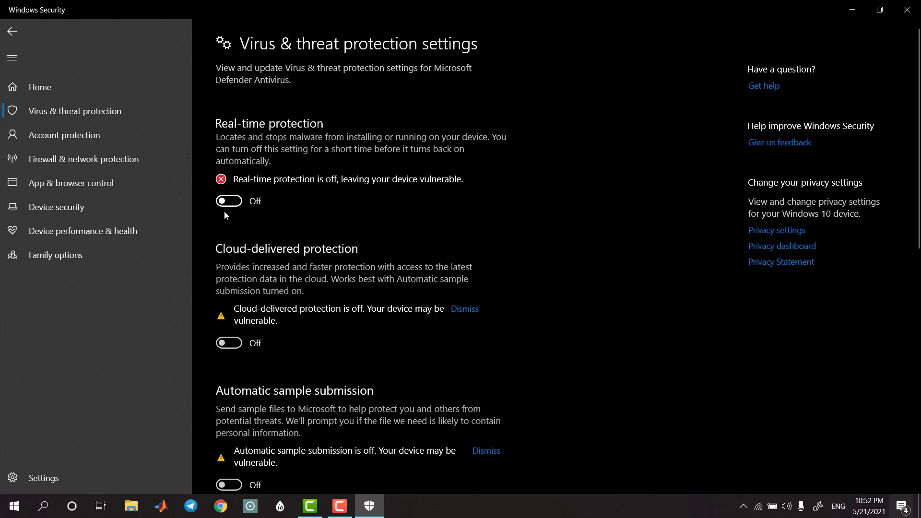
left_click(230, 342)
scroll(235, 288, "down", 5)
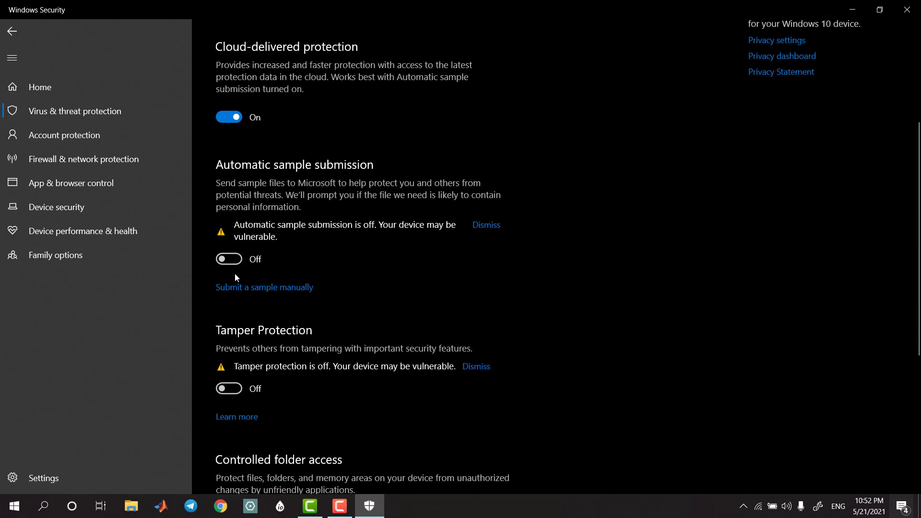
left_click(228, 259)
left_click(229, 365)
Close Windows Security and launch Atoll from Windows search, refreshing the desktop while it loads.
left_click(907, 9)
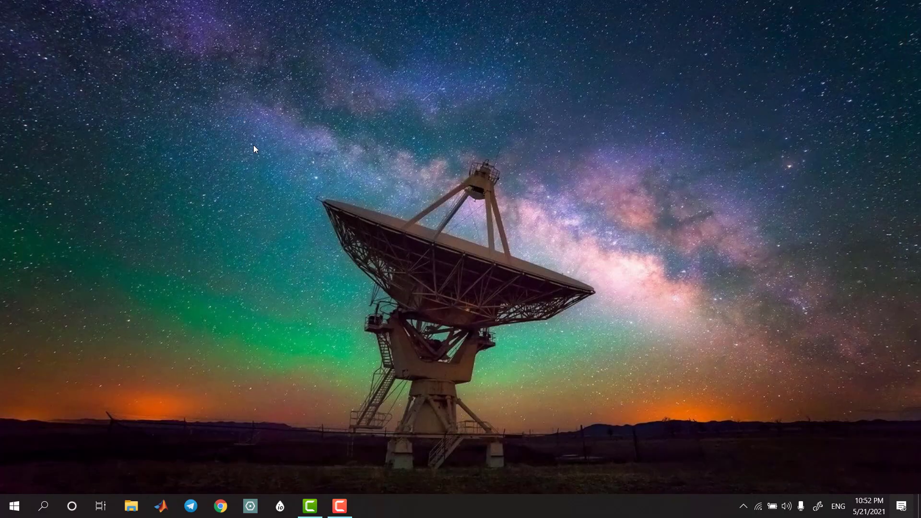
left_click(42, 512)
type("Atoll")
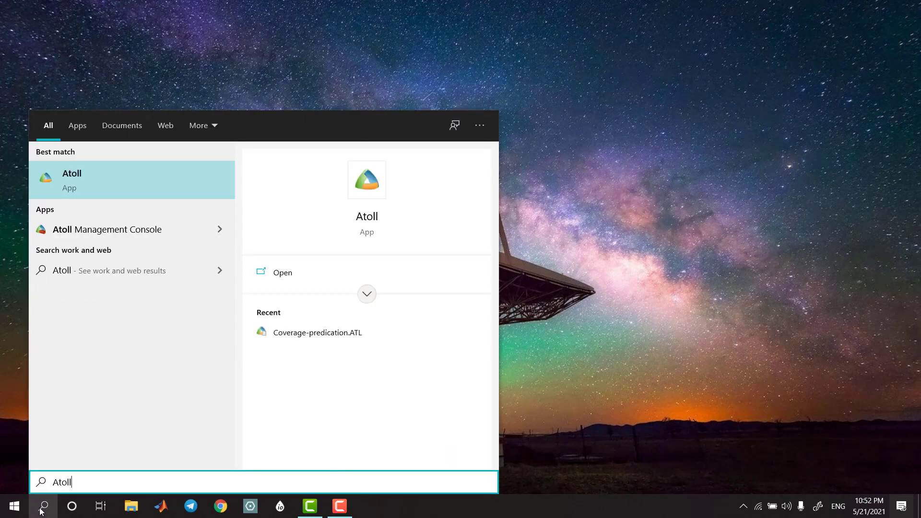
key("Return")
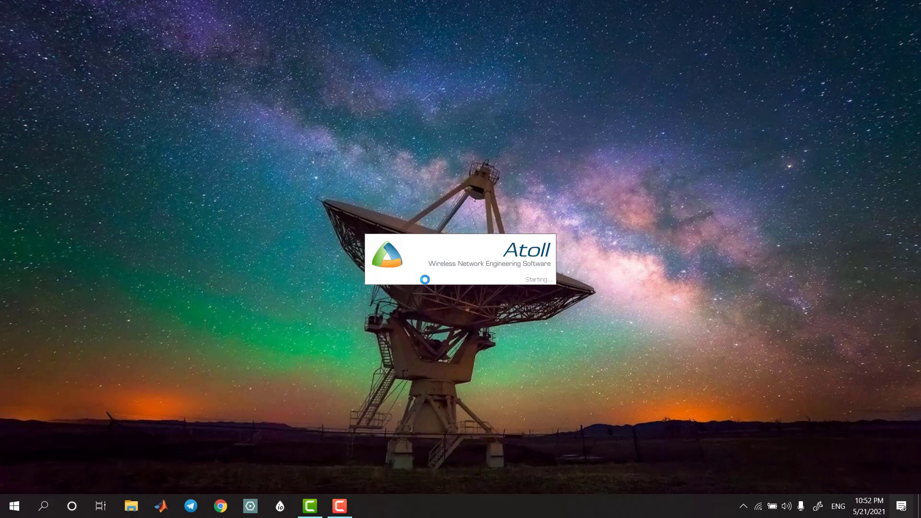
right_click(339, 84)
left_click(405, 117)
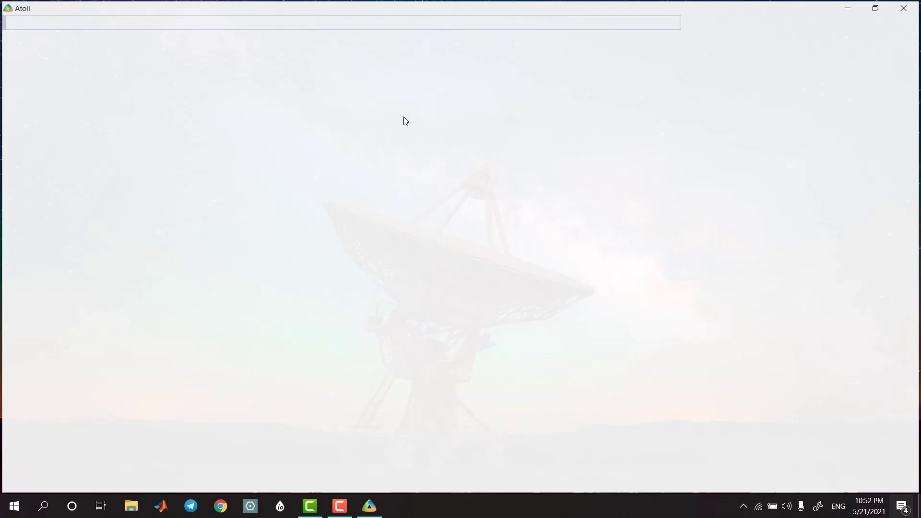